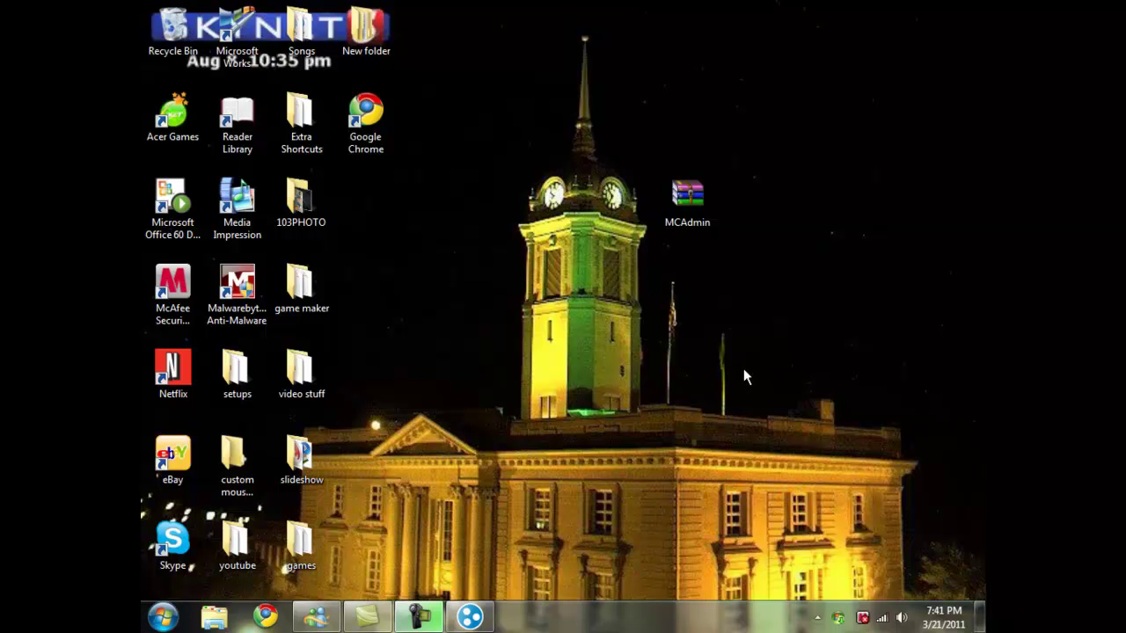
Step: Move the MCAdmin archive on the desktop, then open LogMeIn Hamachi from the system tray
drag(686, 200, 622, 200)
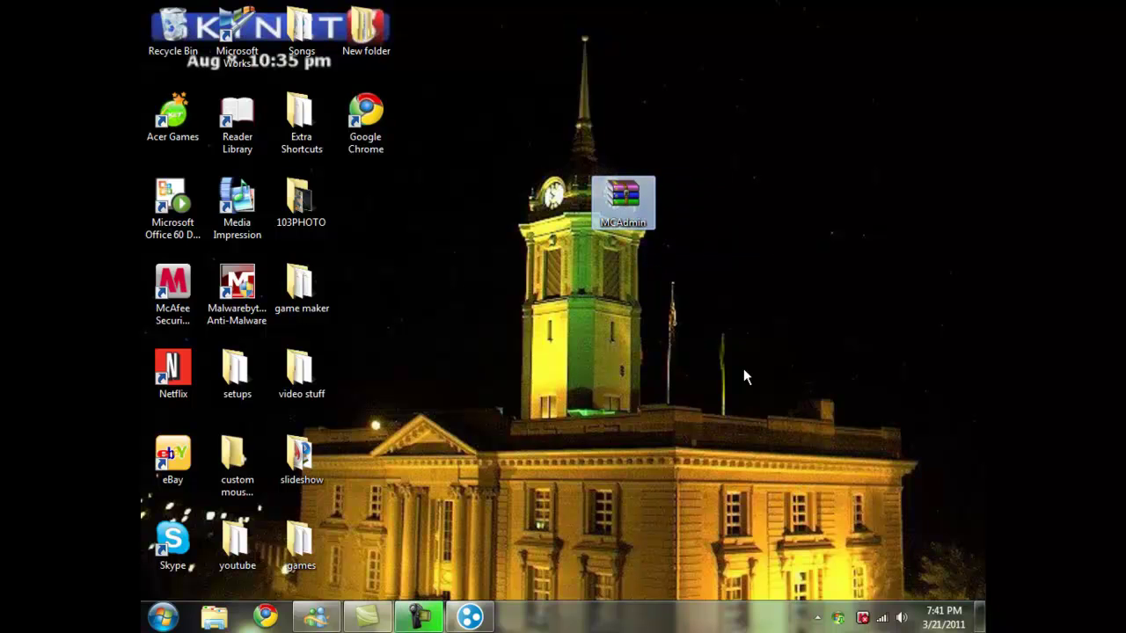
drag(623, 201, 430, 283)
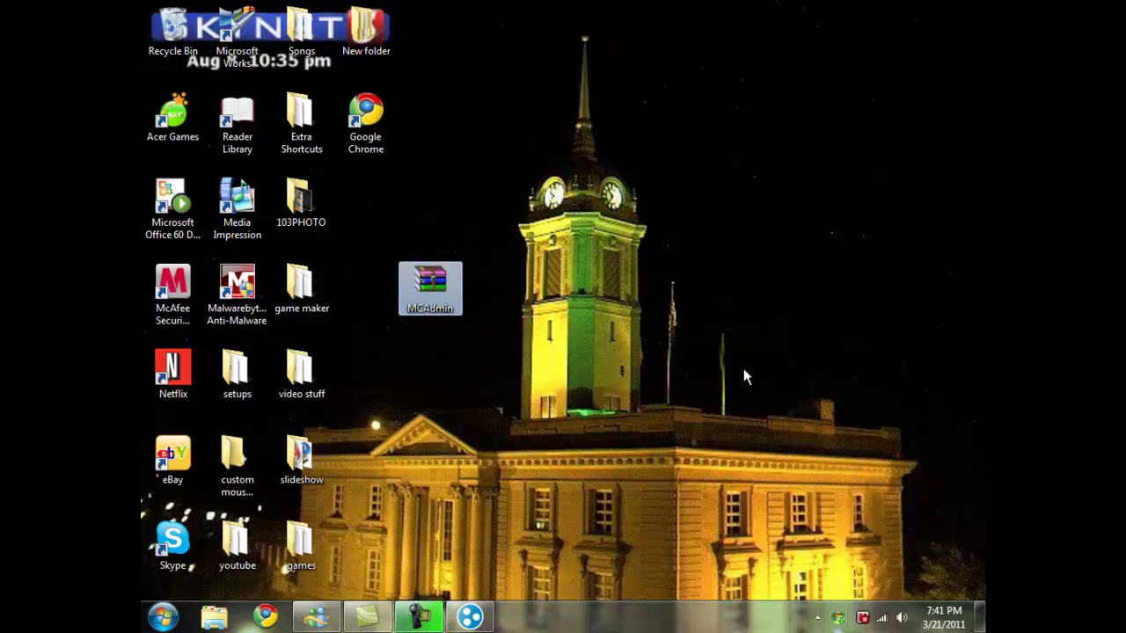
click(817, 618)
click(743, 376)
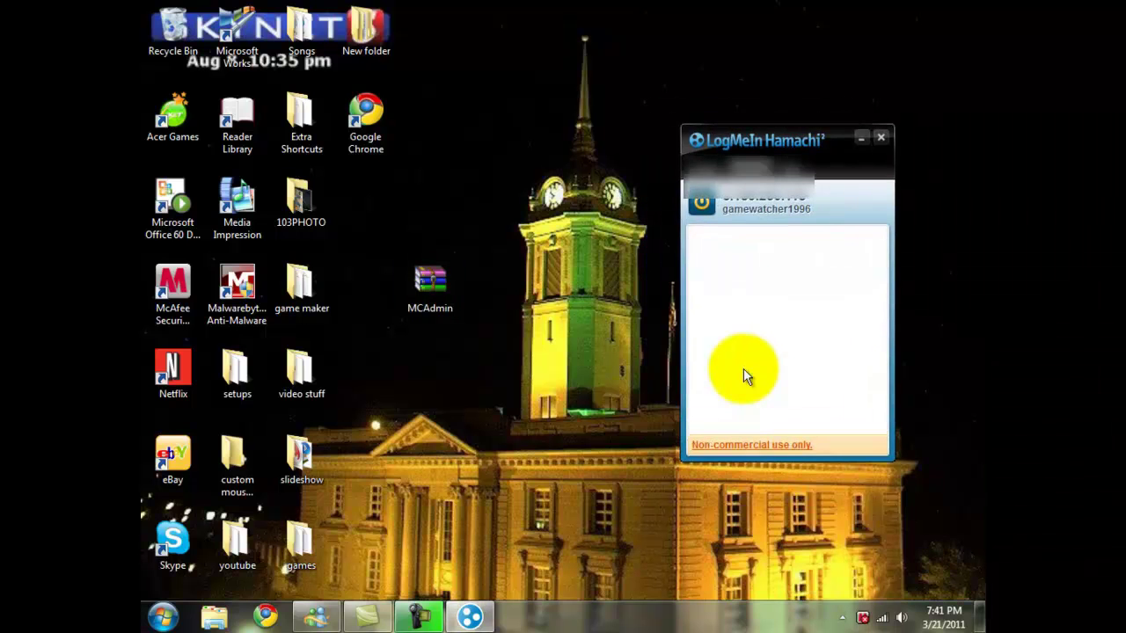
Step: Create a new Hamachi network with ID gamewatcher, protected by a network password
key(alt)
key(n)
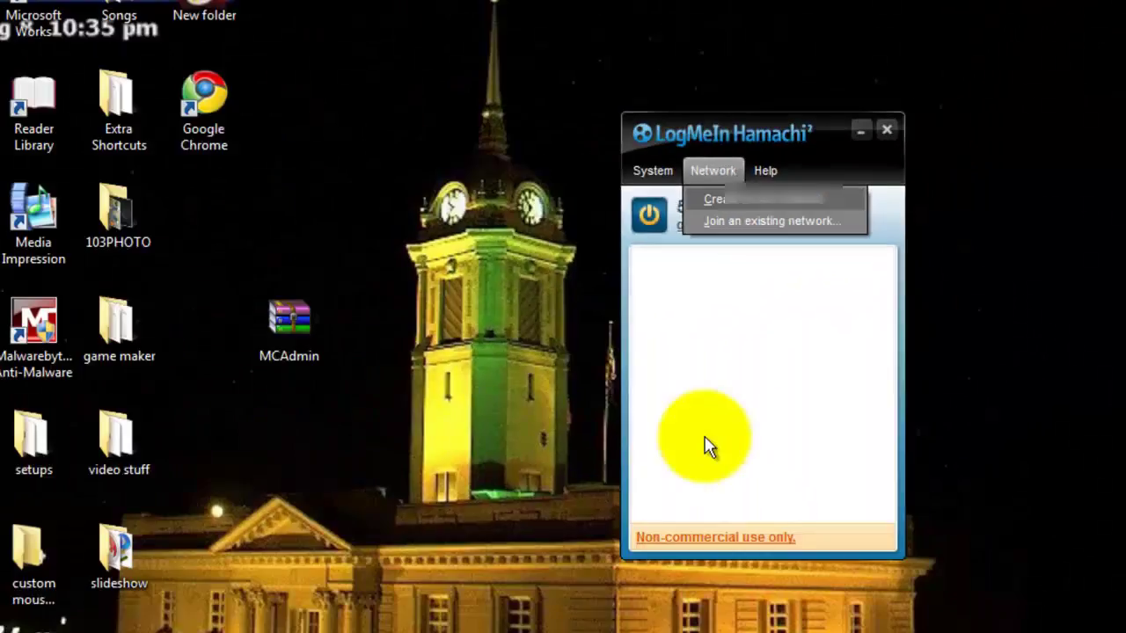
key(Return)
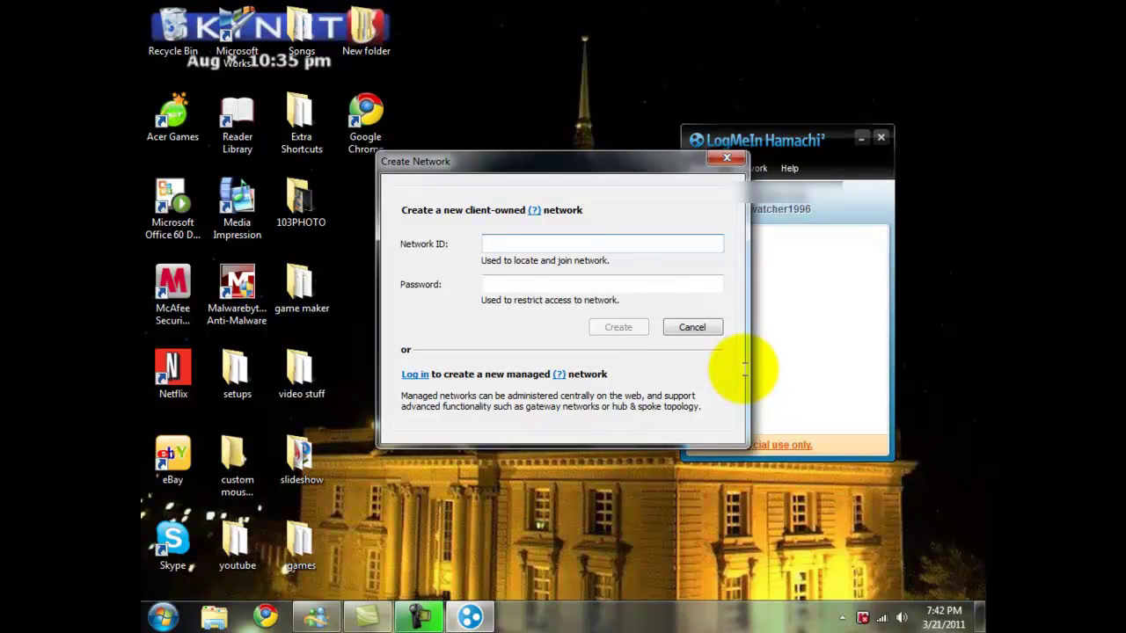
text(ga)
text(mewor)
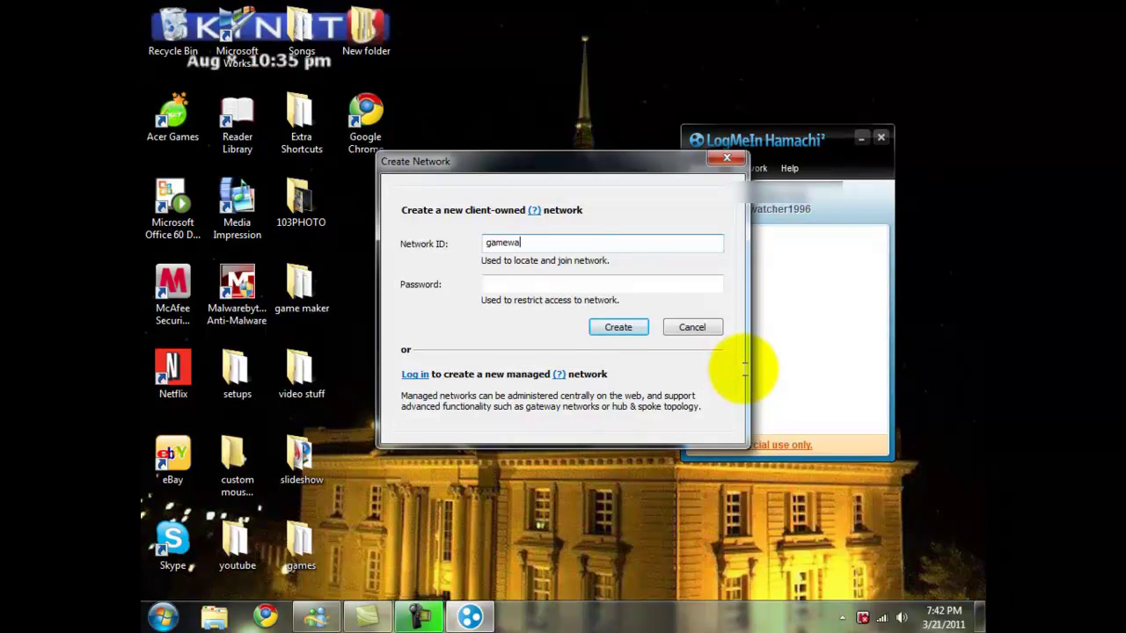
key(BackSpace)
key(BackSpace)
text(atcher)
key(Tab)
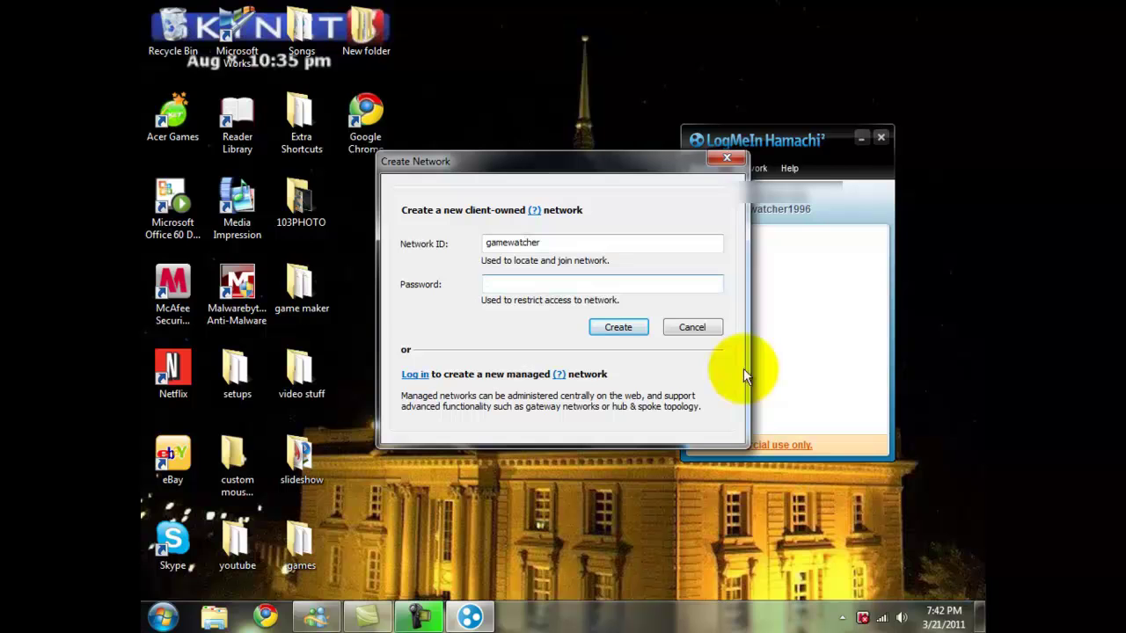
text(123)
key(Return)
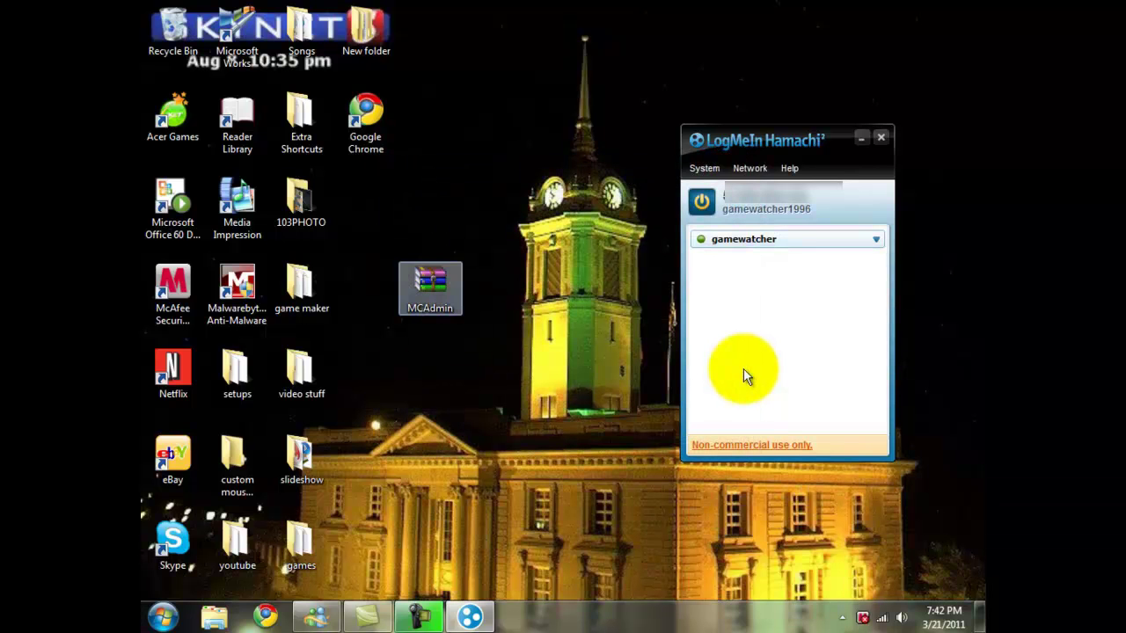
Step: Create a new folder named MCAdmin on the desktop
key(shift+F10)
key(Down)
key(Down)
key(Down)
key(Down)
key(Down)
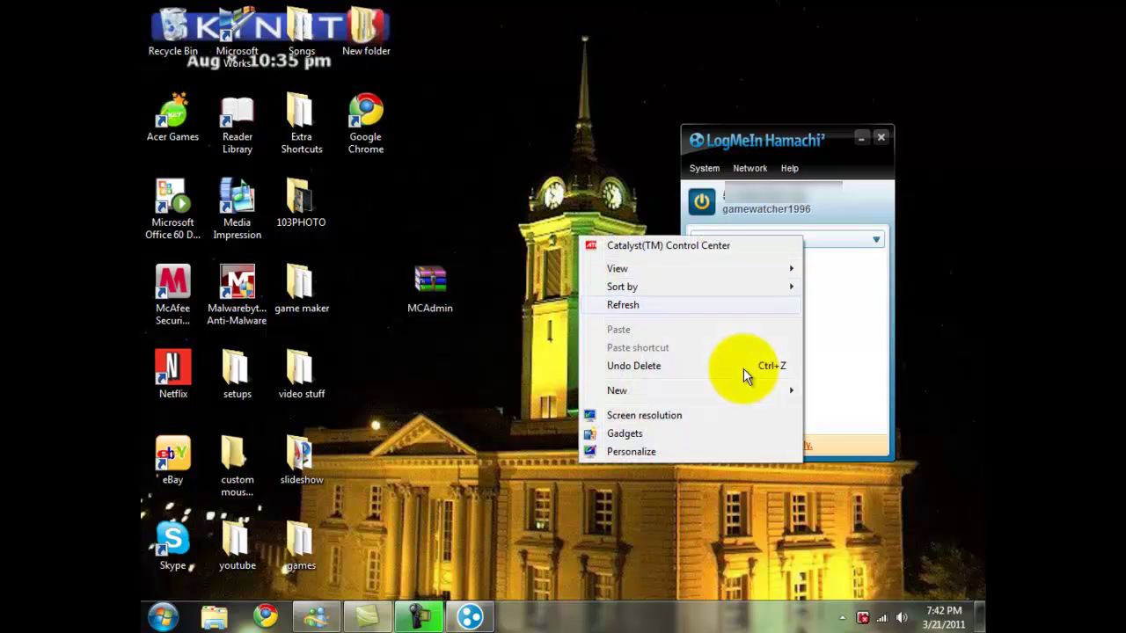
key(Right)
key(Return)
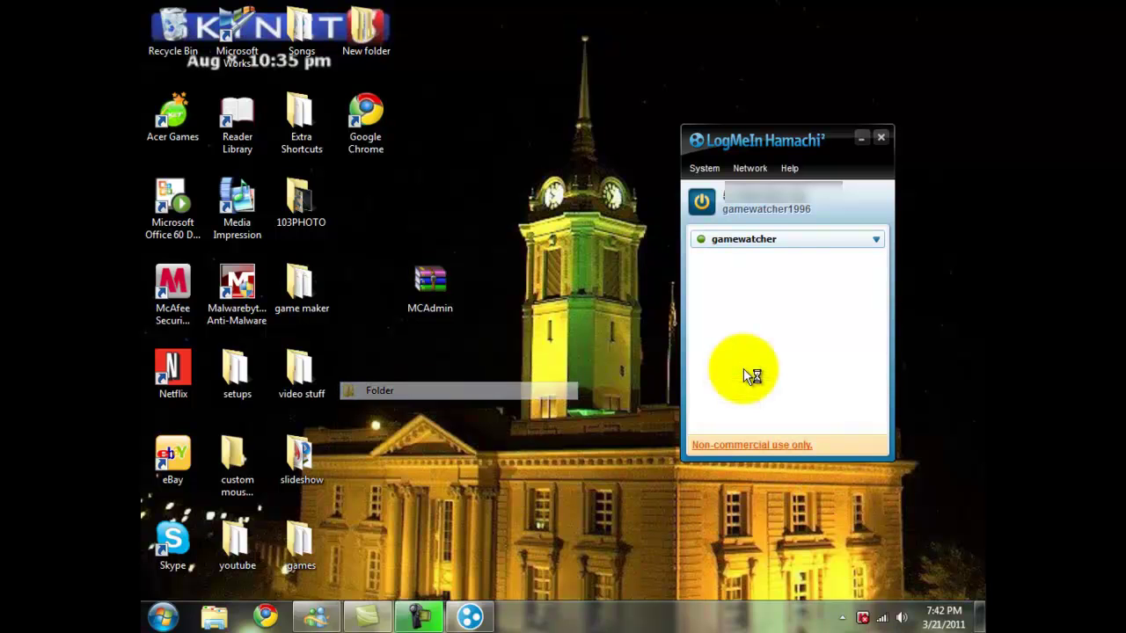
text(M)
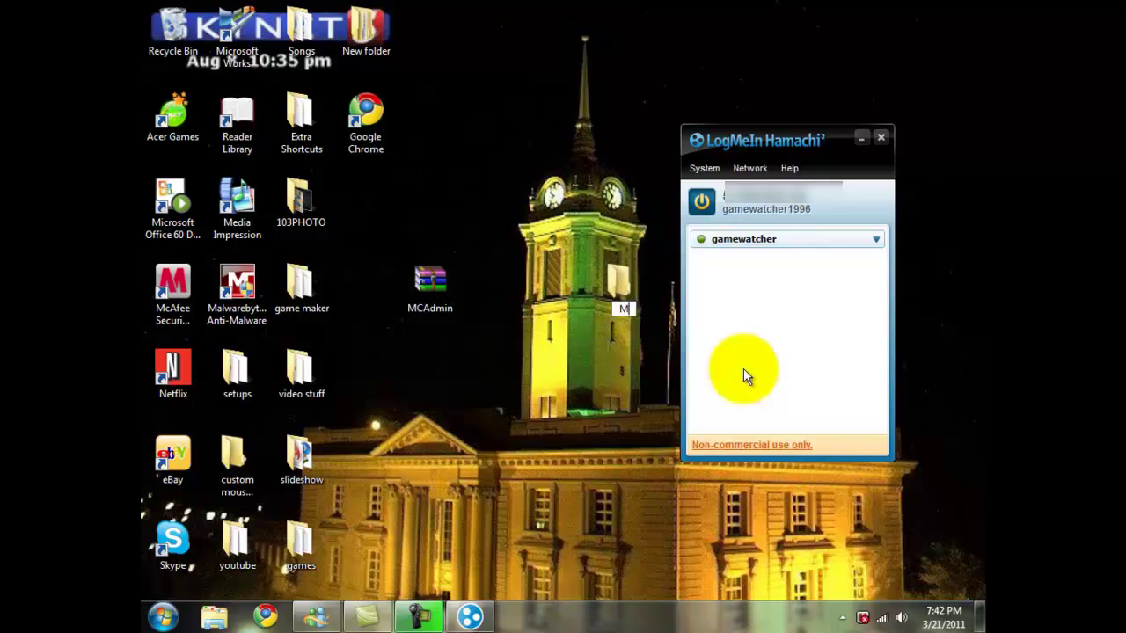
text(CAdmin)
key(Return)
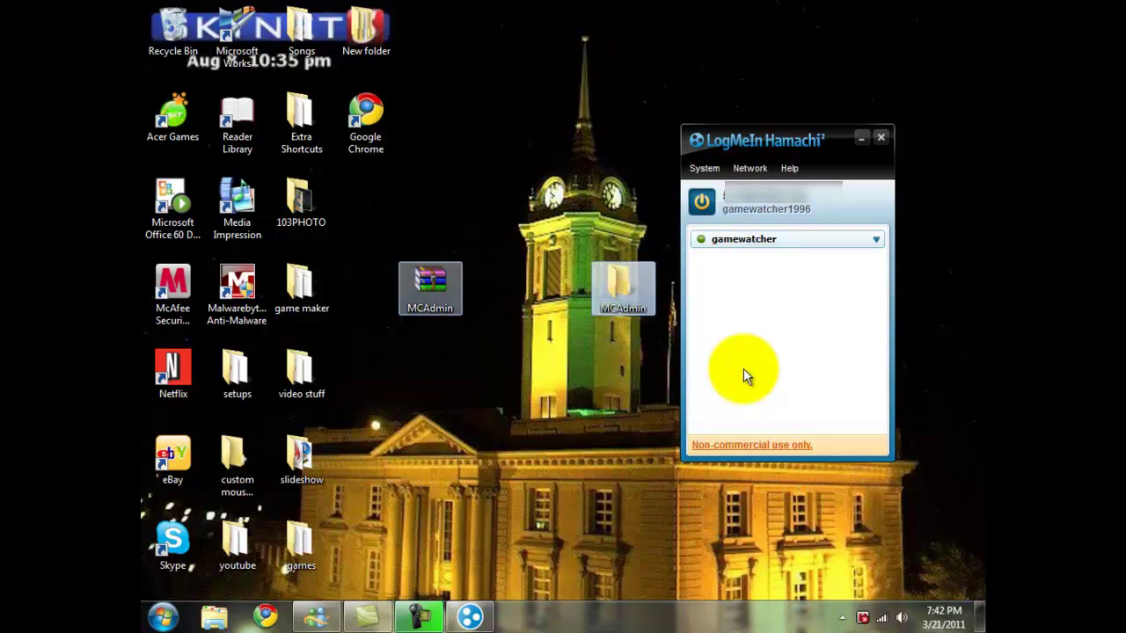
Step: Extract the MCAdmin archive into the MCAdmin folder
key(Left)
right_click(744, 375)
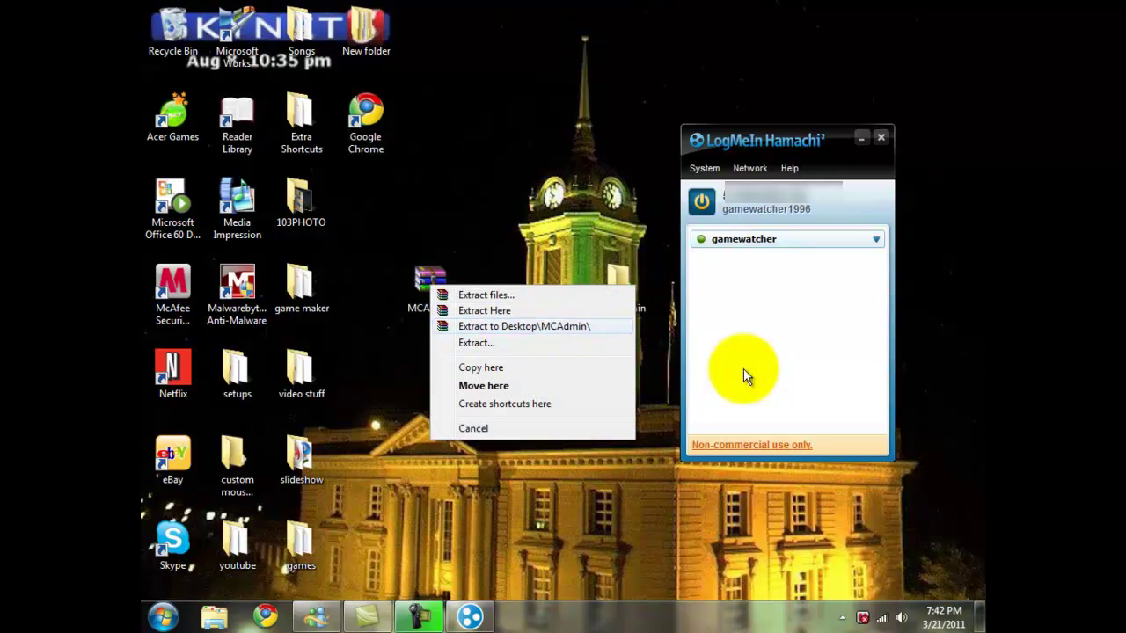
key(Return)
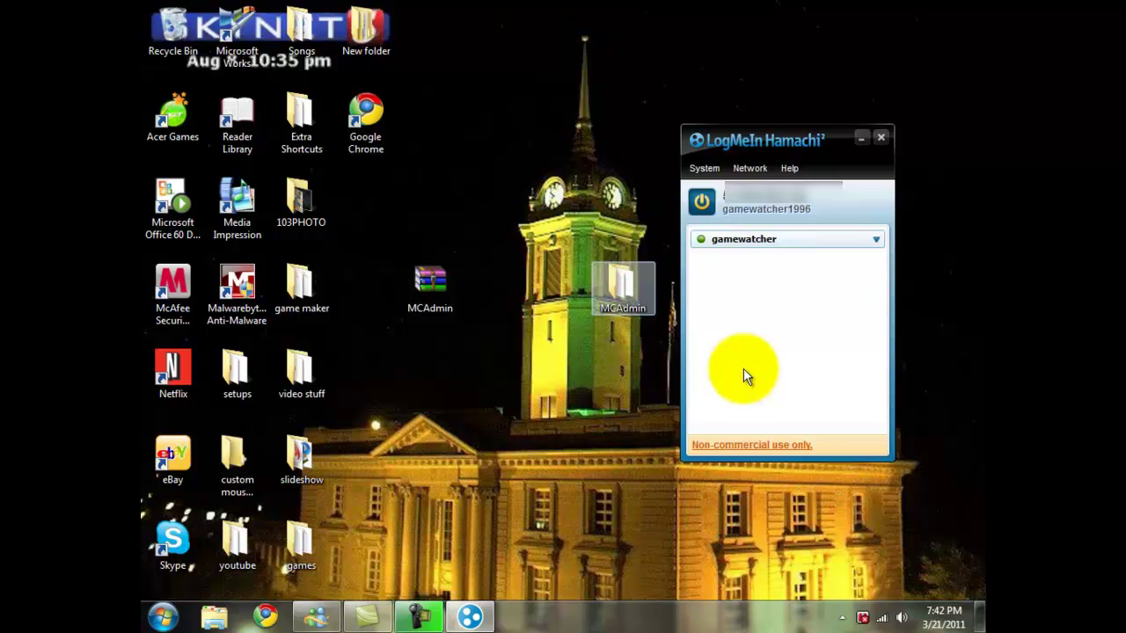
Step: Launch MCAdmin.exe from the extracted folder and dismiss the donation prompt
key(Return)
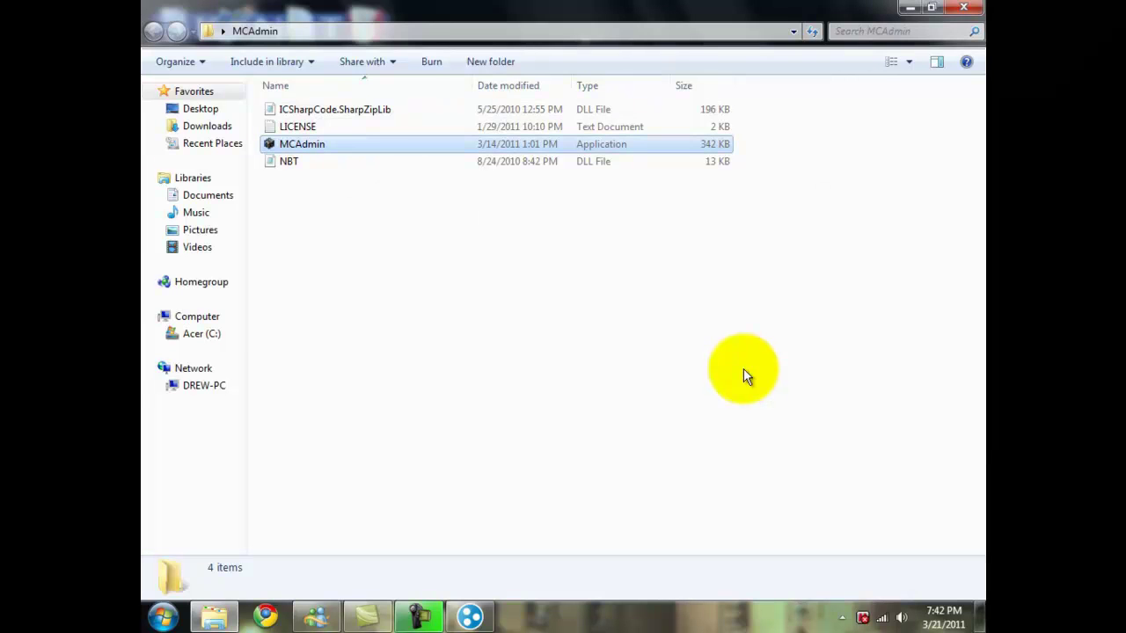
key(m)
key(alt+F4)
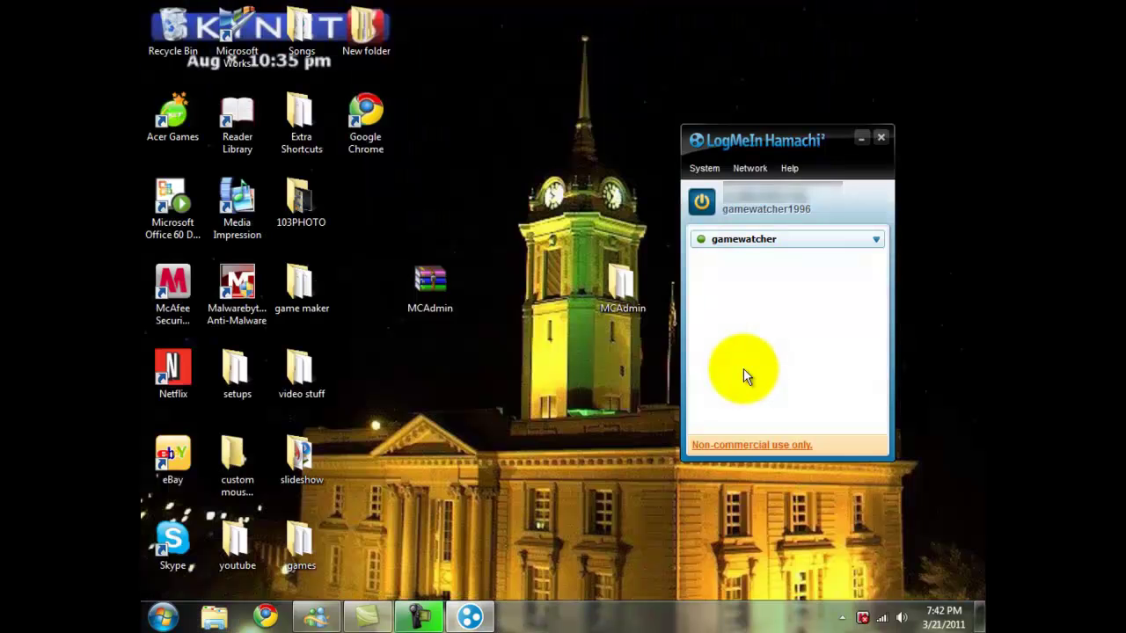
key(Return)
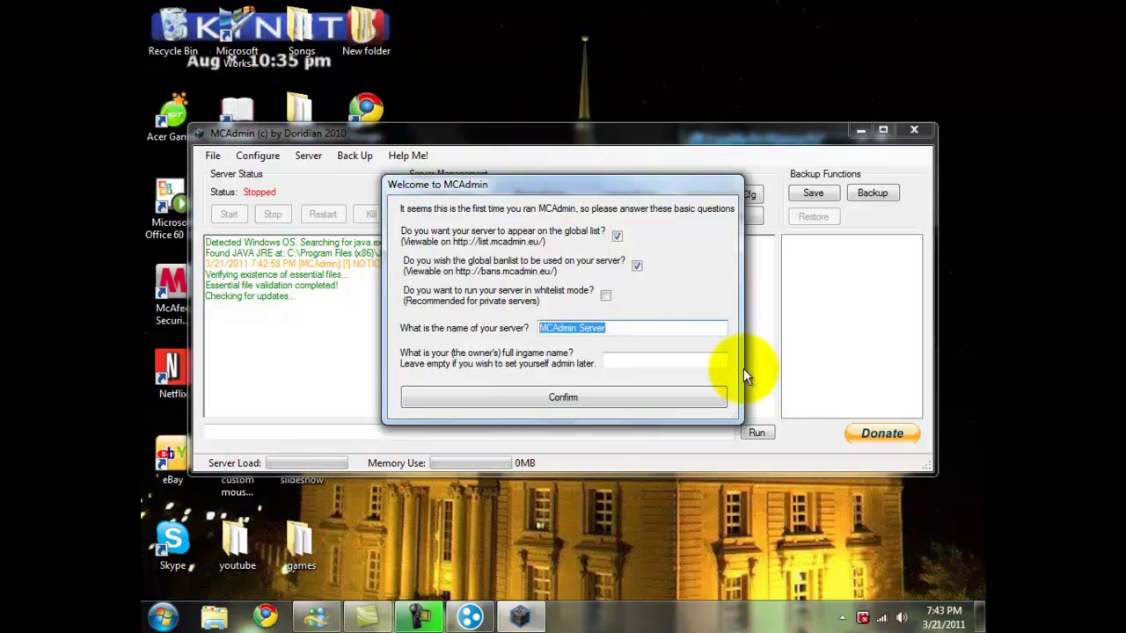
Step: Enter server name 'gamewatchers server' and the owner's in-game name, disable global listing, and confirm
text(gam)
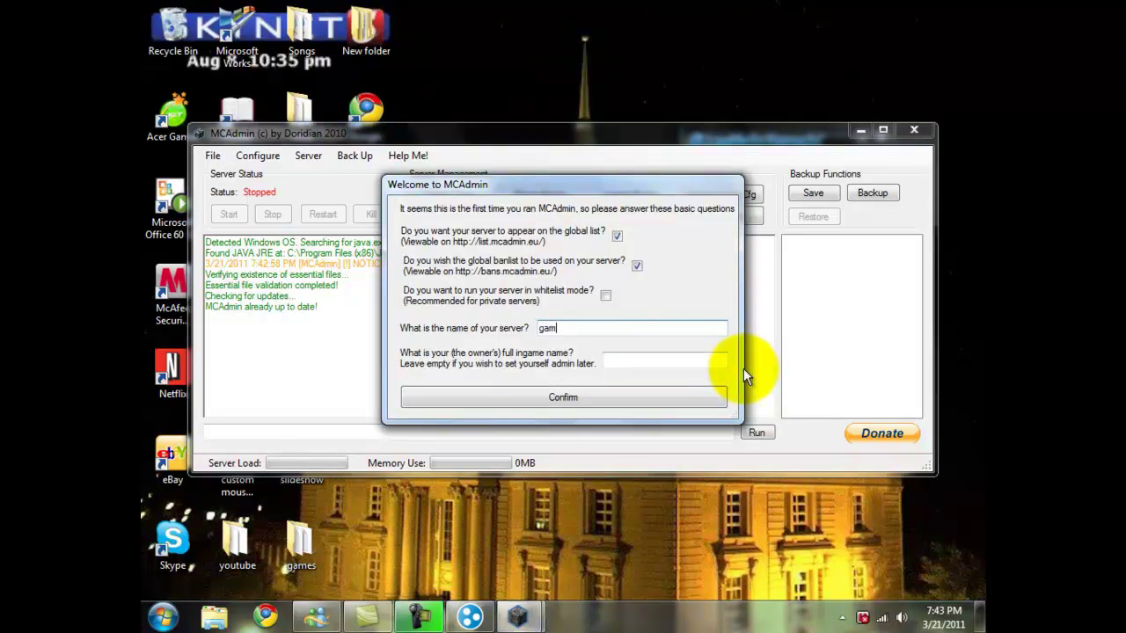
text(ewatchers ser)
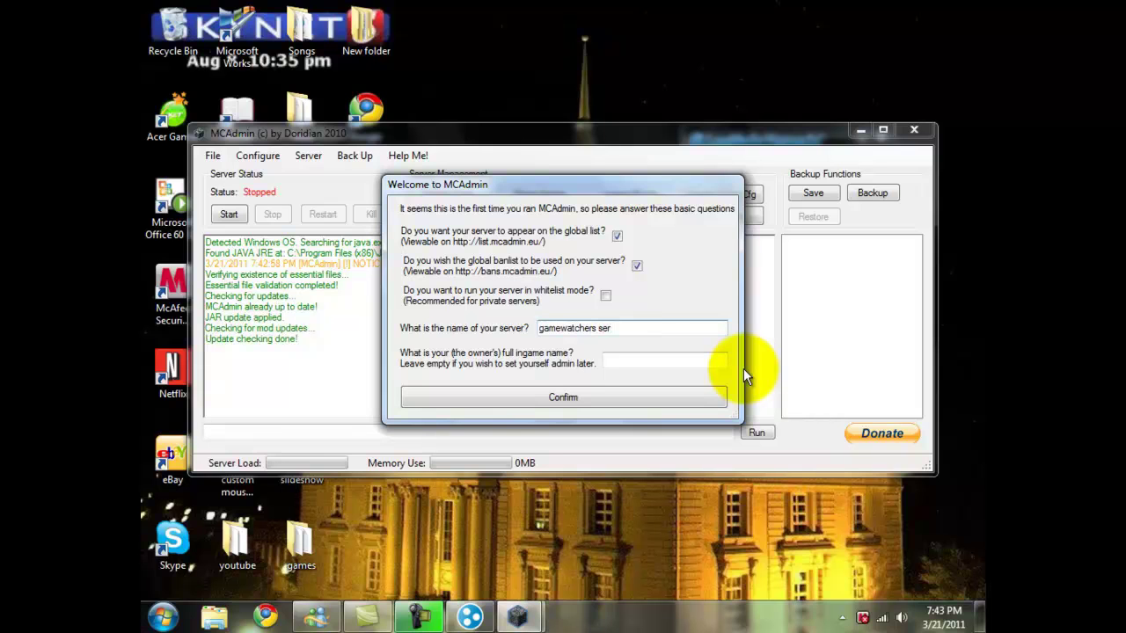
text(ver)
key(Tab)
text(Pl)
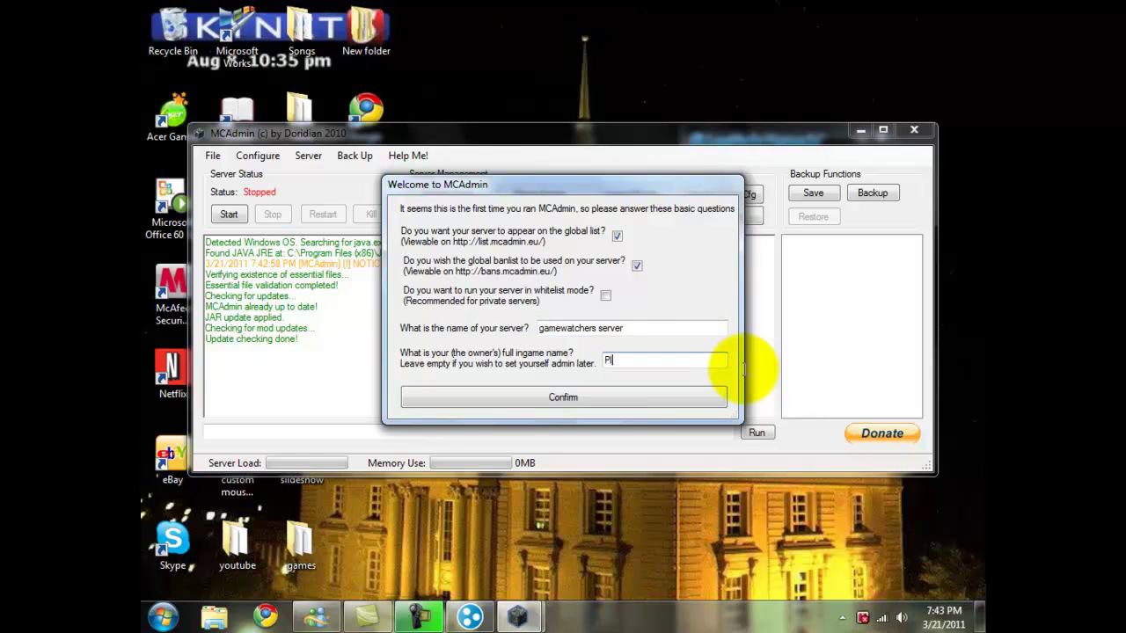
text(ayer)
key(shift+Tab)
key(shift+Tab)
key(shift+Tab)
key(shift+Tab)
key(space)
key(shift+Tab)
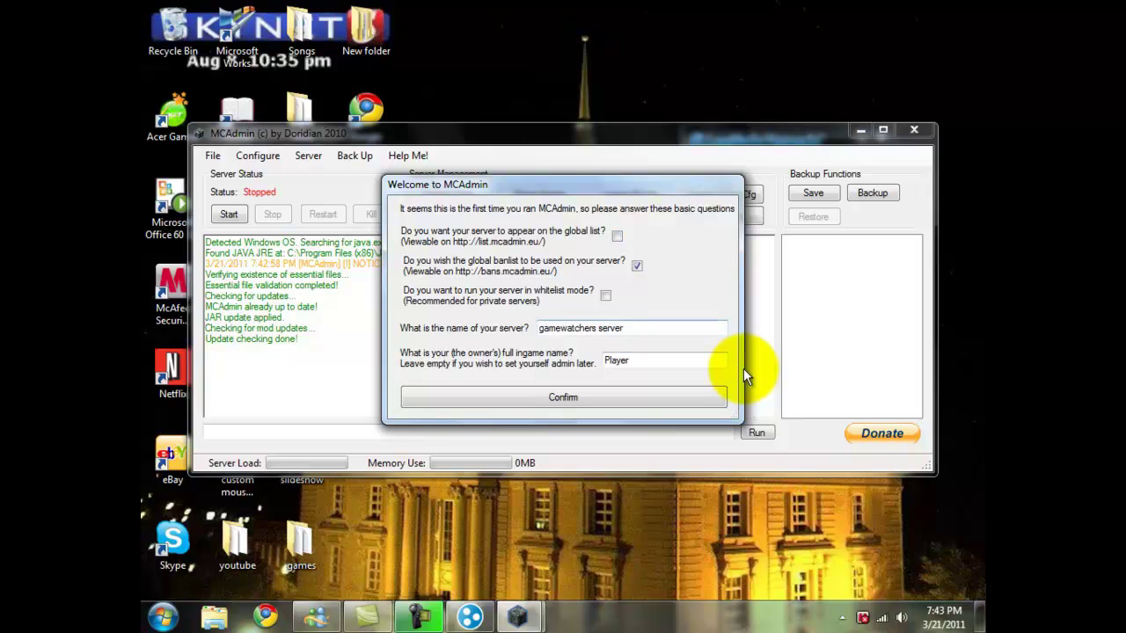
key(Return)
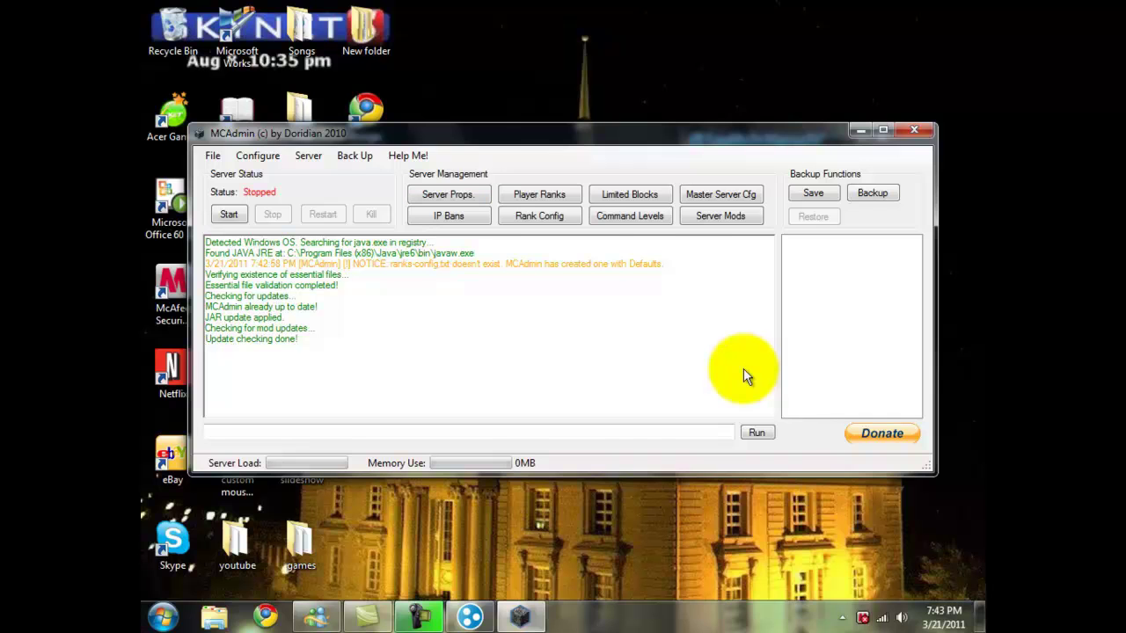
Step: In Server Props., set Max. Players to 5 and turn off online mode
key(super+Up)
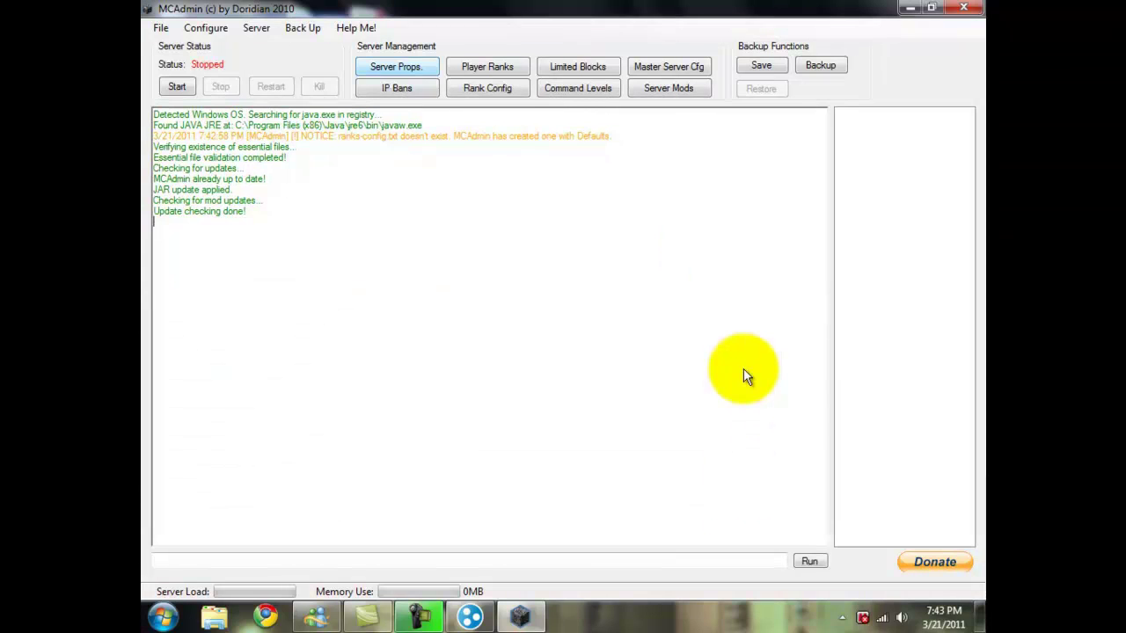
key(Return)
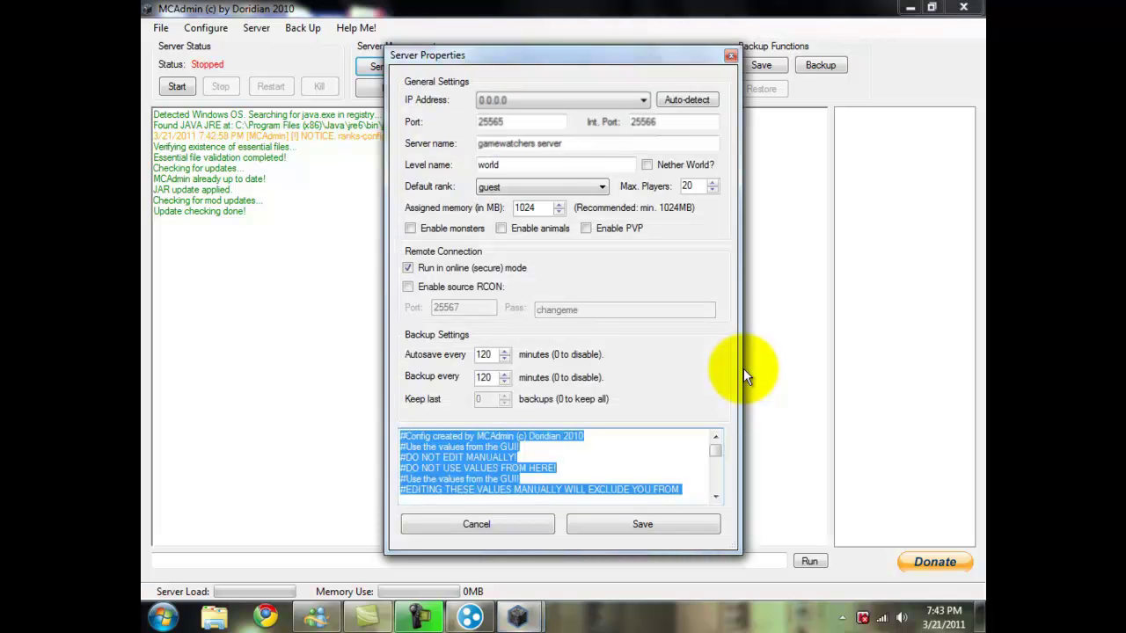
key(Tab)
key(Tab)
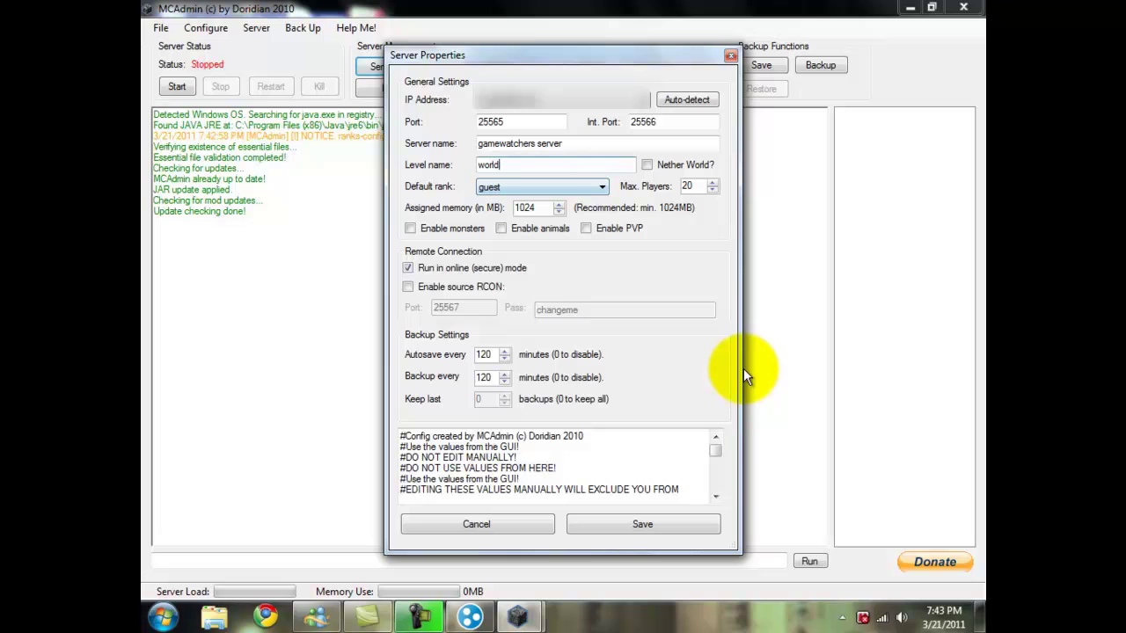
key(Tab)
key(Tab)
key(Tab)
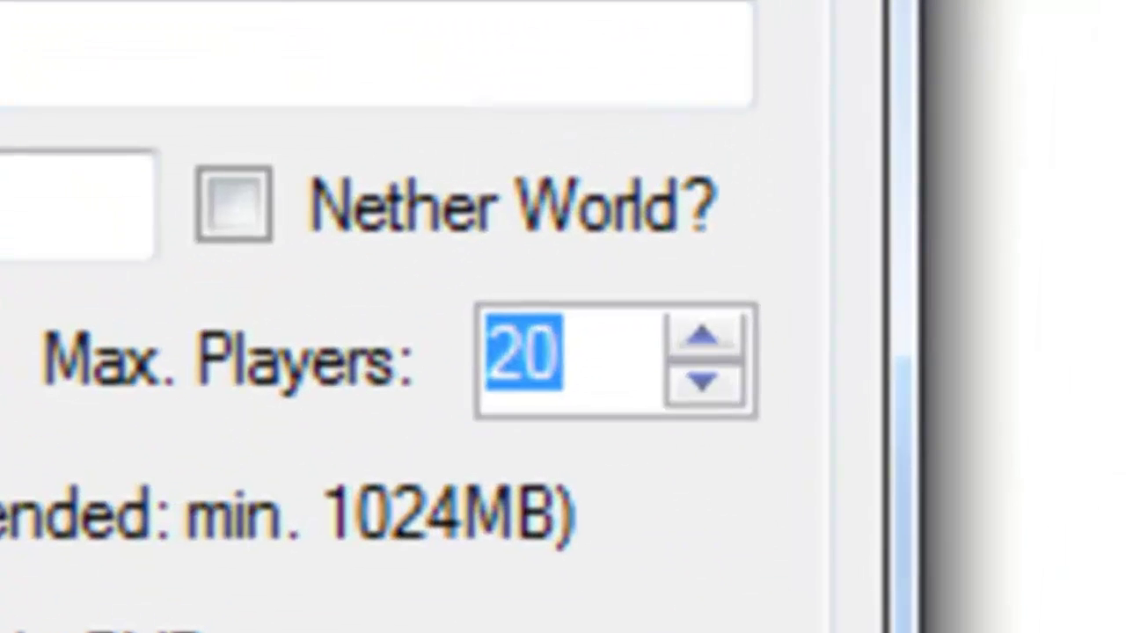
text(5)
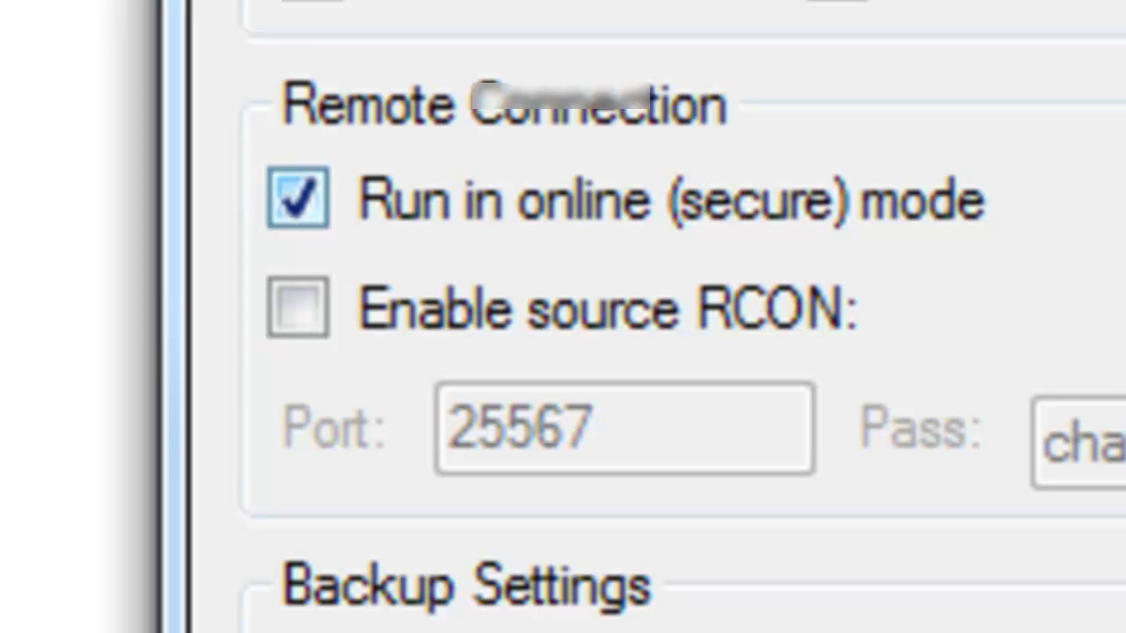
click(298, 198)
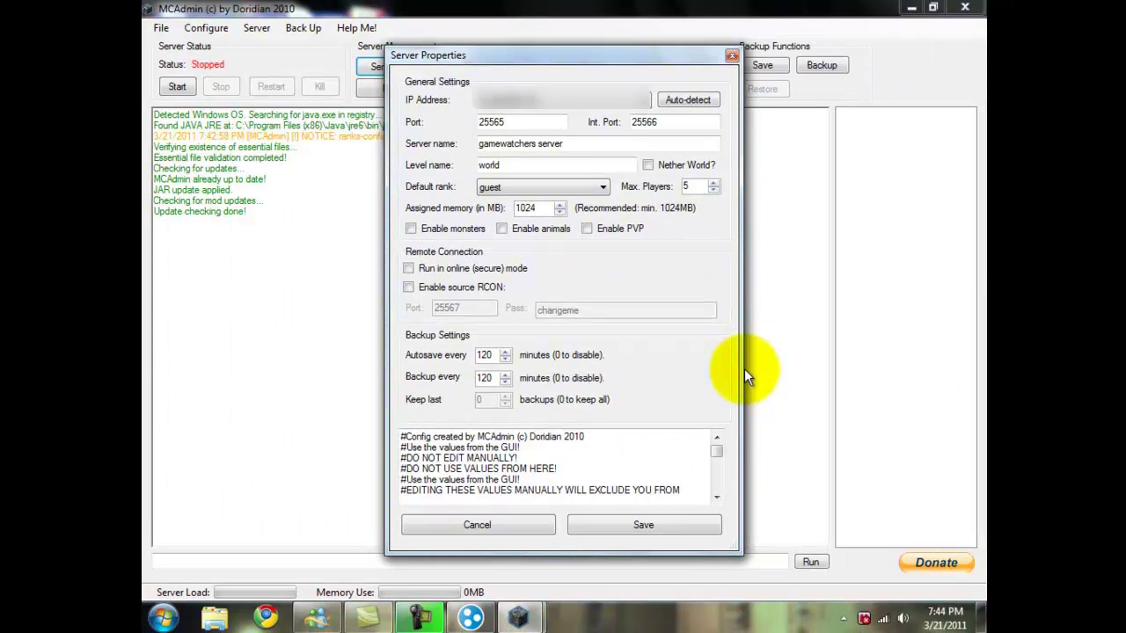
Step: Set autosave and backup intervals to 60 minutes and save the properties
key(Tab)
key(Tab)
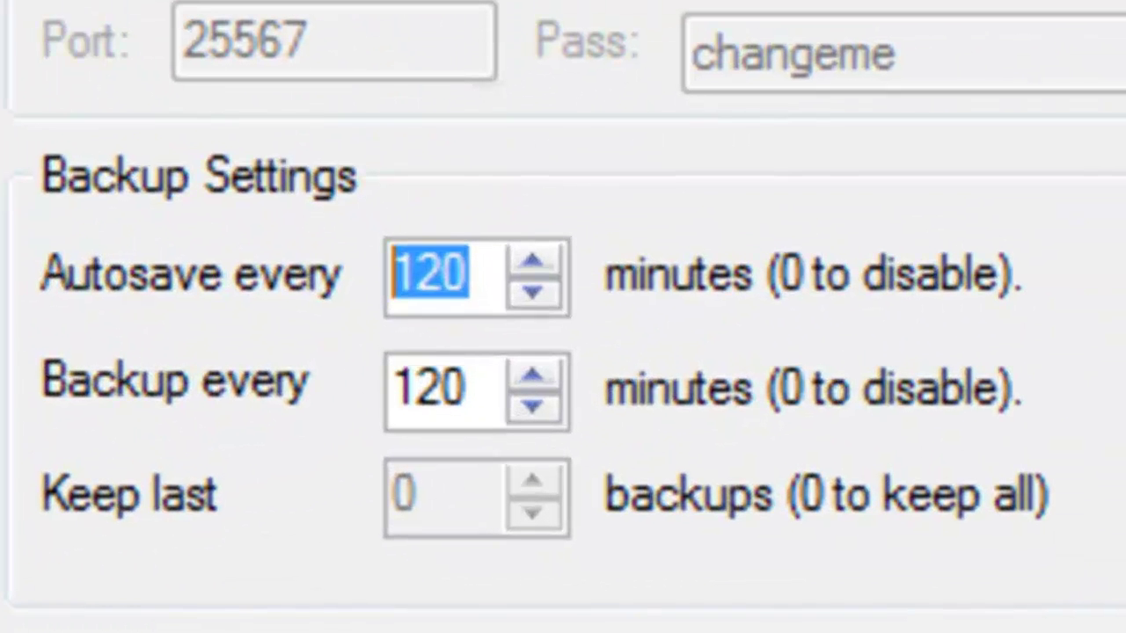
text(60)
click(468, 387)
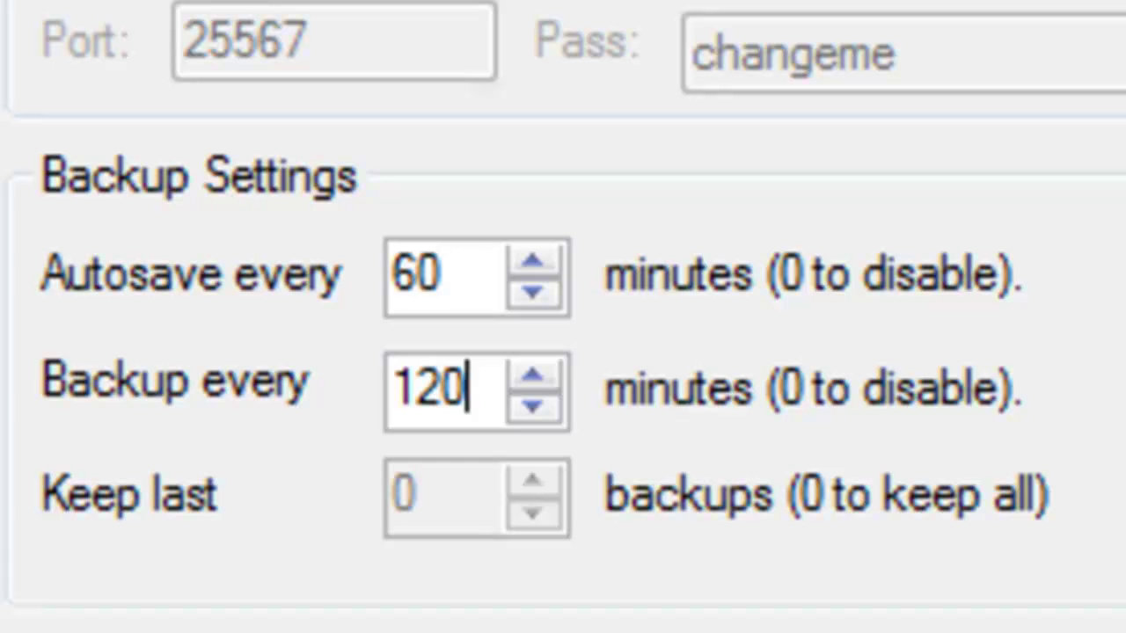
key(shift+Home)
text(60)
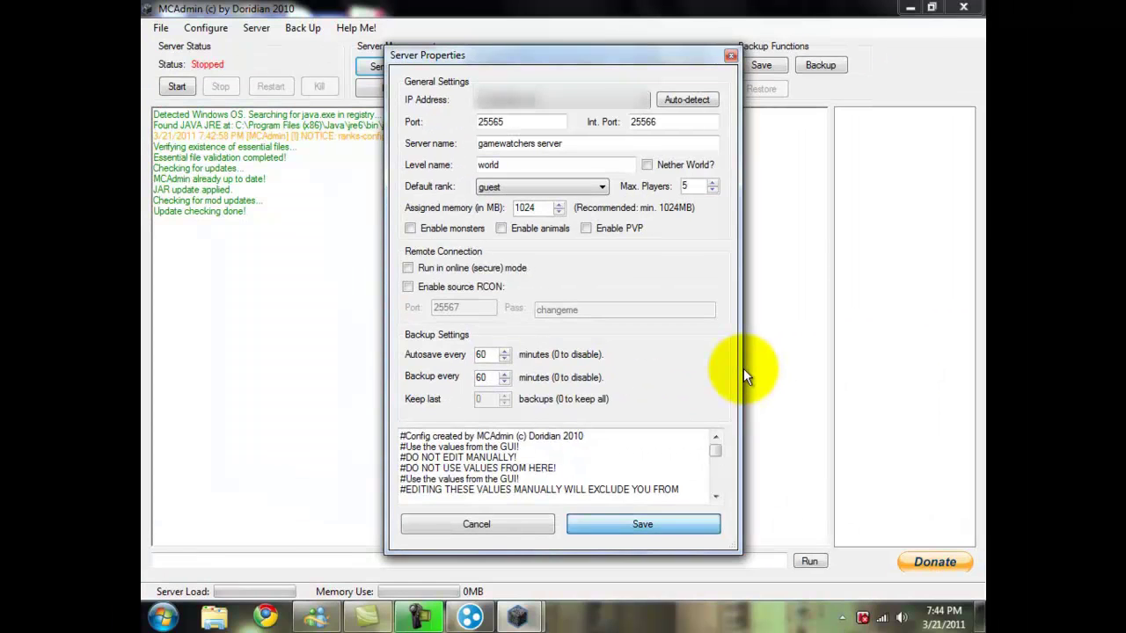
key(Return)
Step: Browse the player ranks leaving guest selected, then bring up the Limited Blocks list
key(Tab)
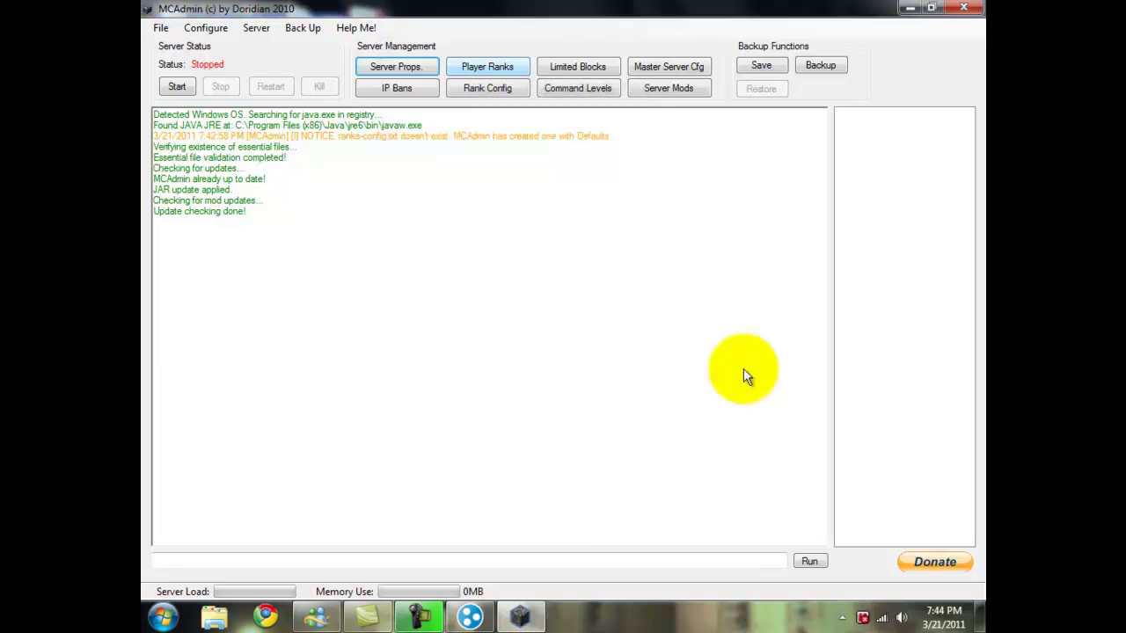
key(Return)
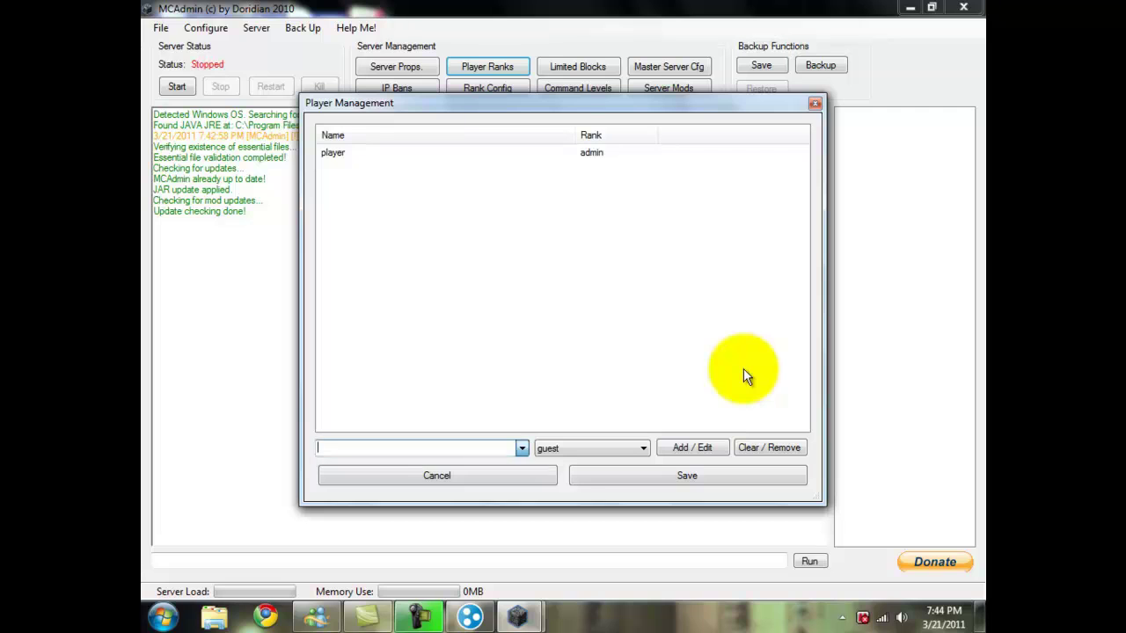
key(Tab)
key(alt+Down)
key(Down)
key(Down)
key(Down)
key(Down)
key(Down)
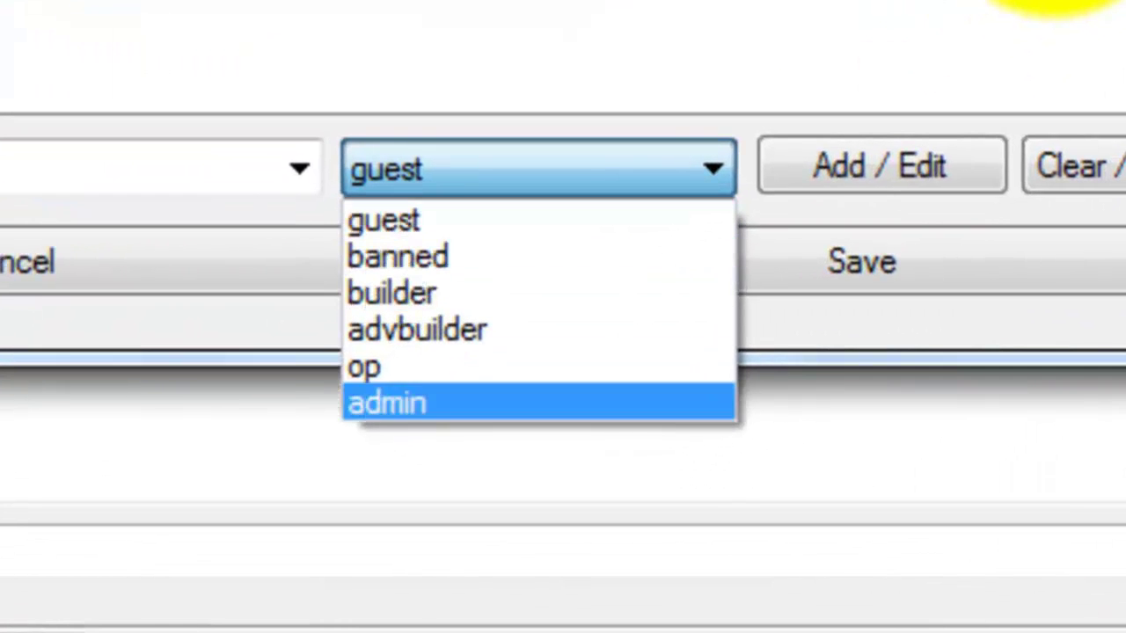
key(Up)
key(Up)
key(Up)
key(Up)
key(Down)
key(Down)
key(Down)
key(Down)
key(Up)
key(Up)
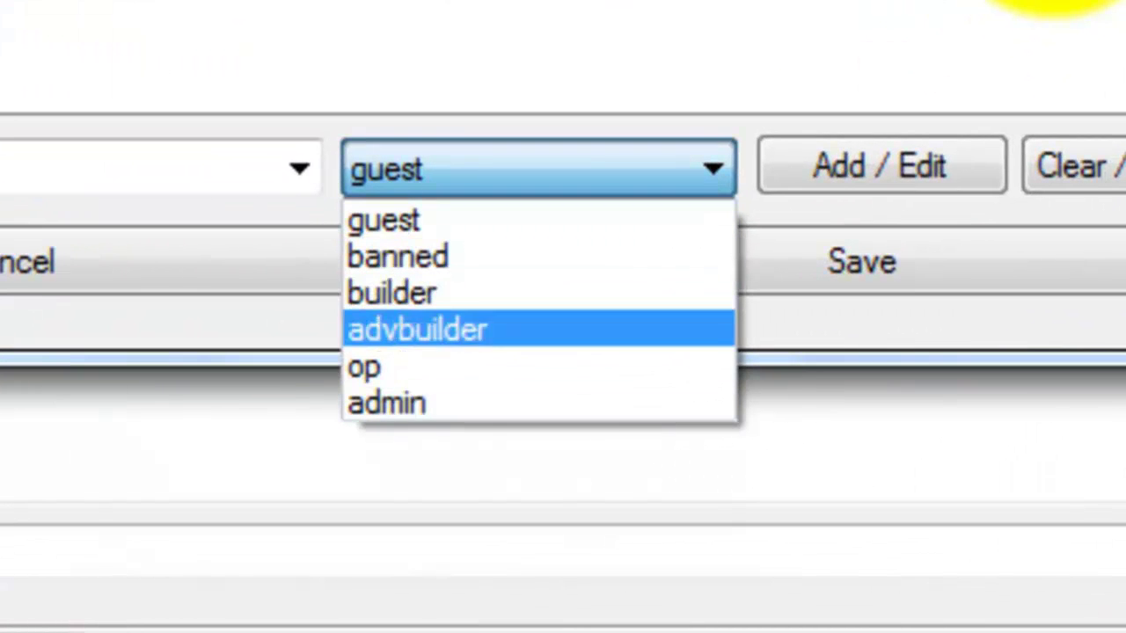
key(Home)
key(Return)
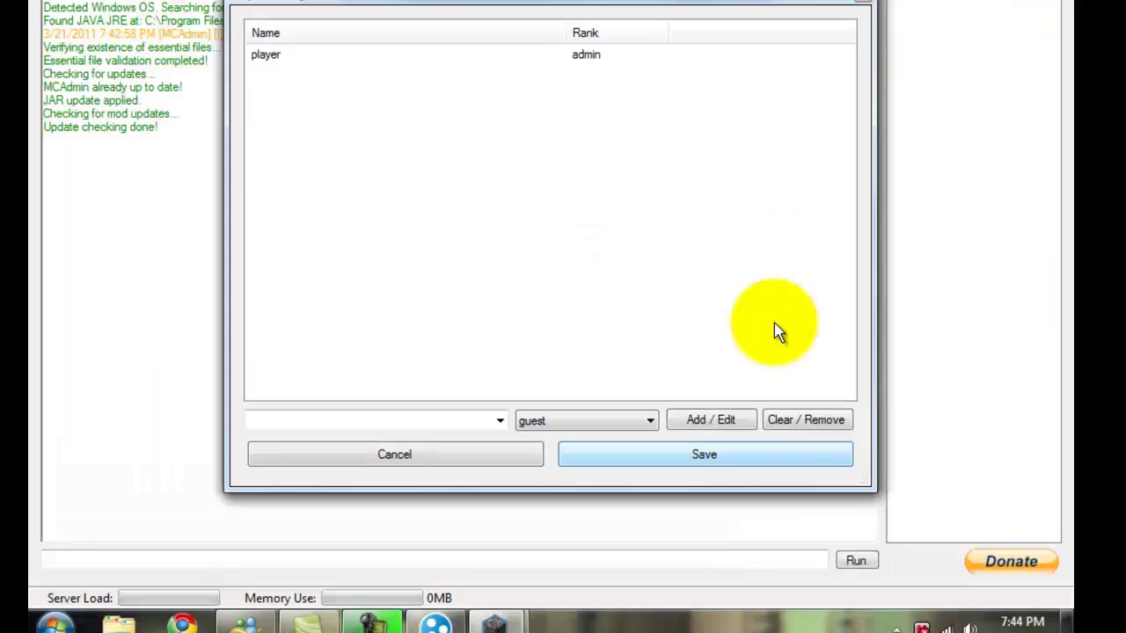
key(Return)
key(space)
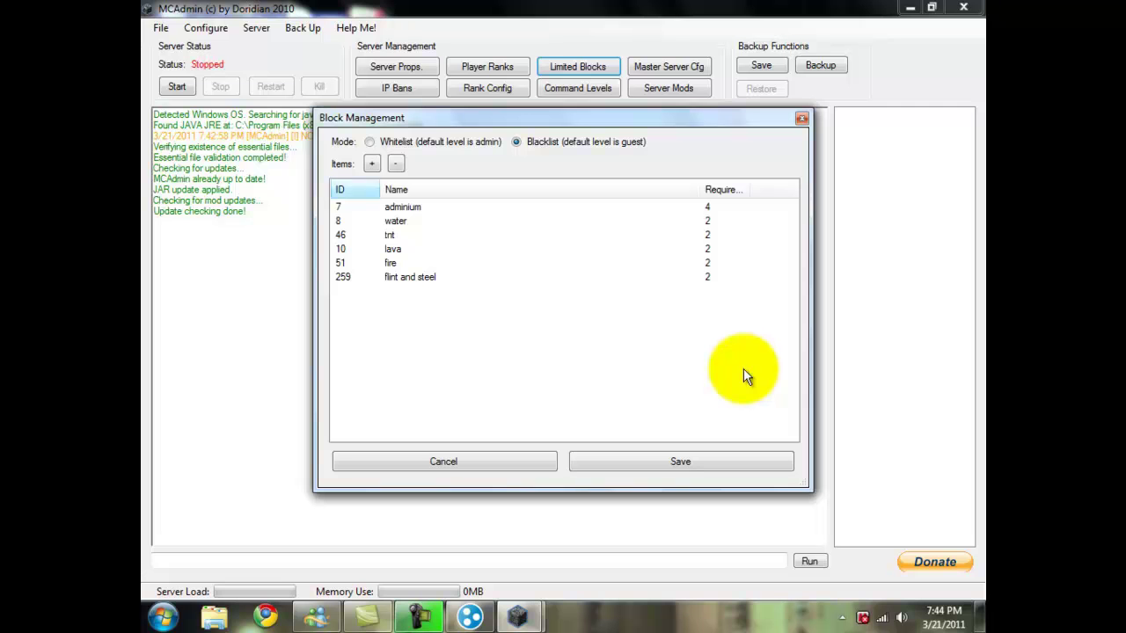
Step: Open the fire block restriction for editing and close it without changes
key(Down)
key(Down)
key(Down)
key(Down)
key(Down)
key(Return)
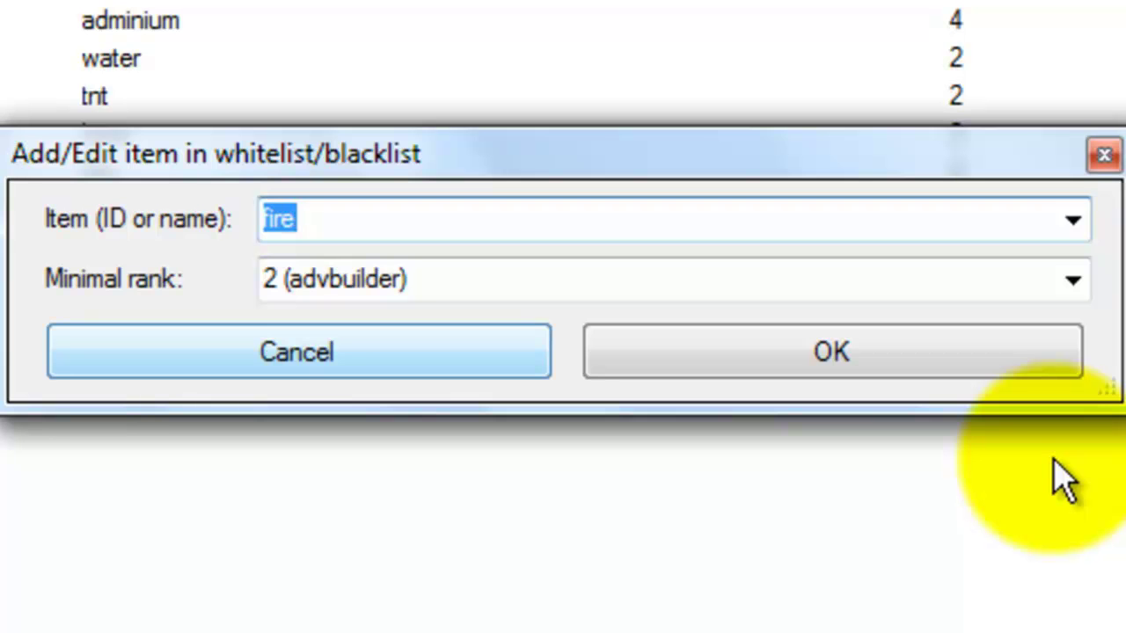
key(Escape)
key(Escape)
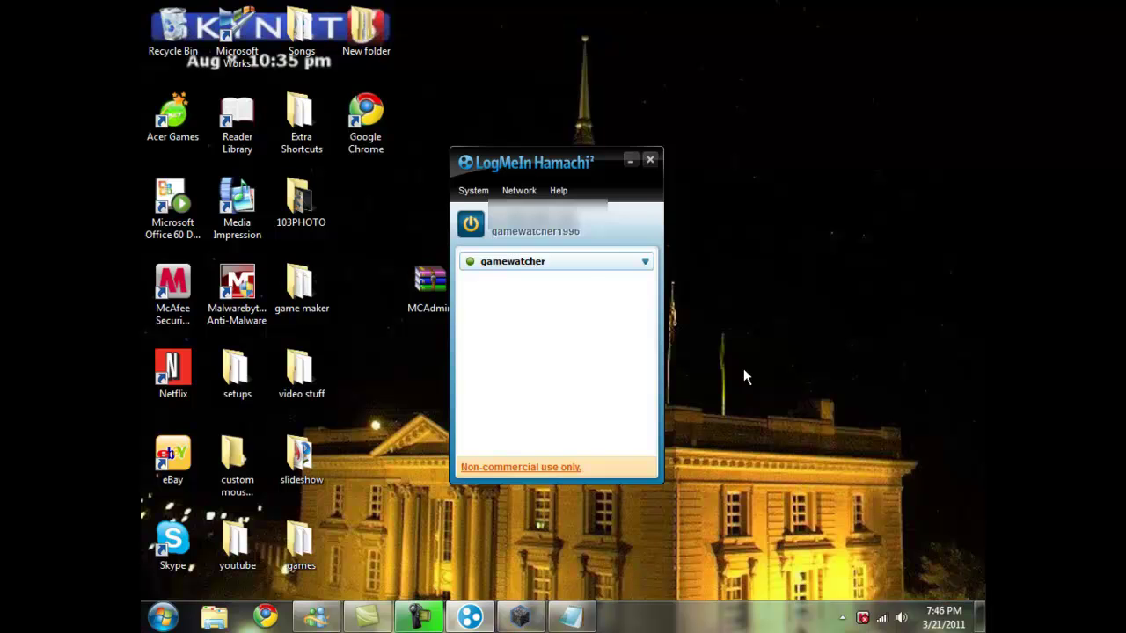
Step: Open and cancel Join an existing network, shift the Hamachi window, and bring up Notepad
key(alt+n)
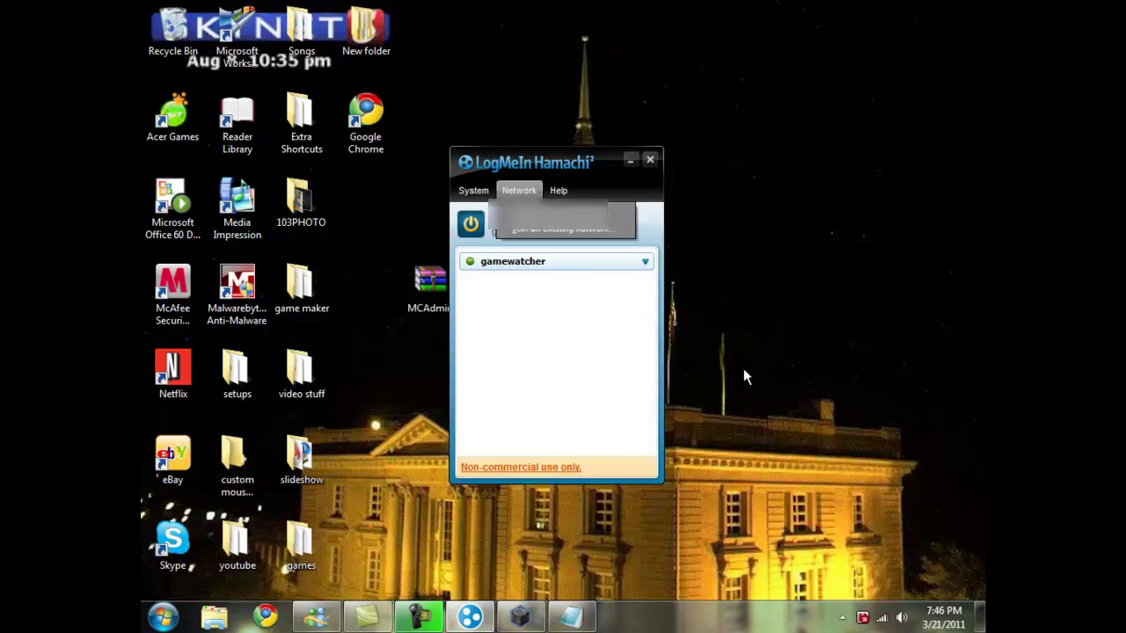
key(Down)
key(Return)
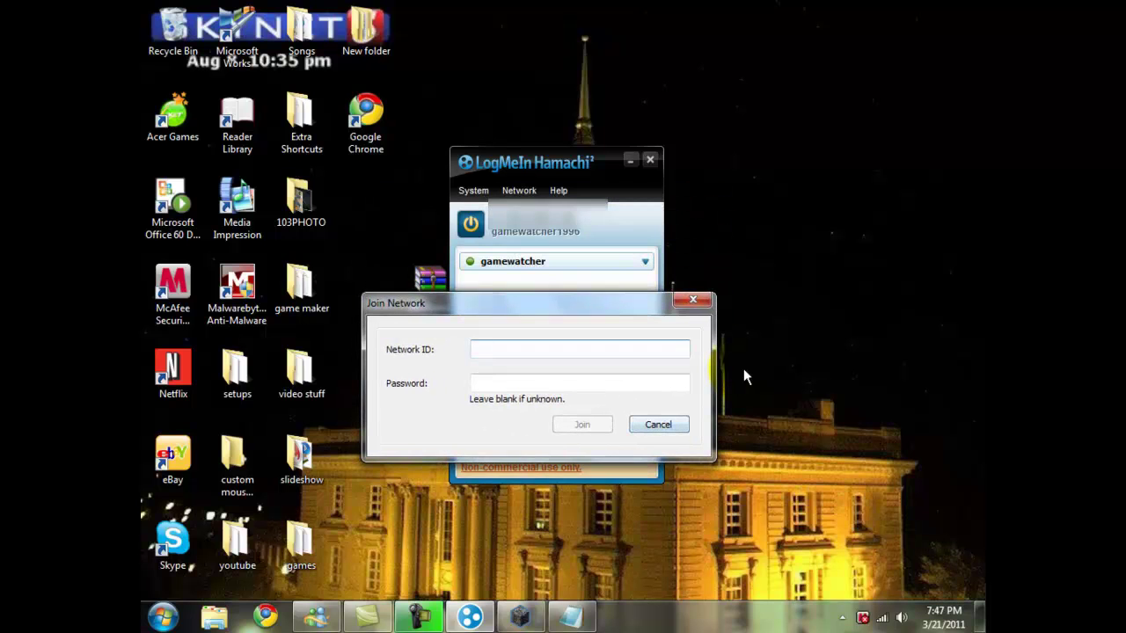
key(Escape)
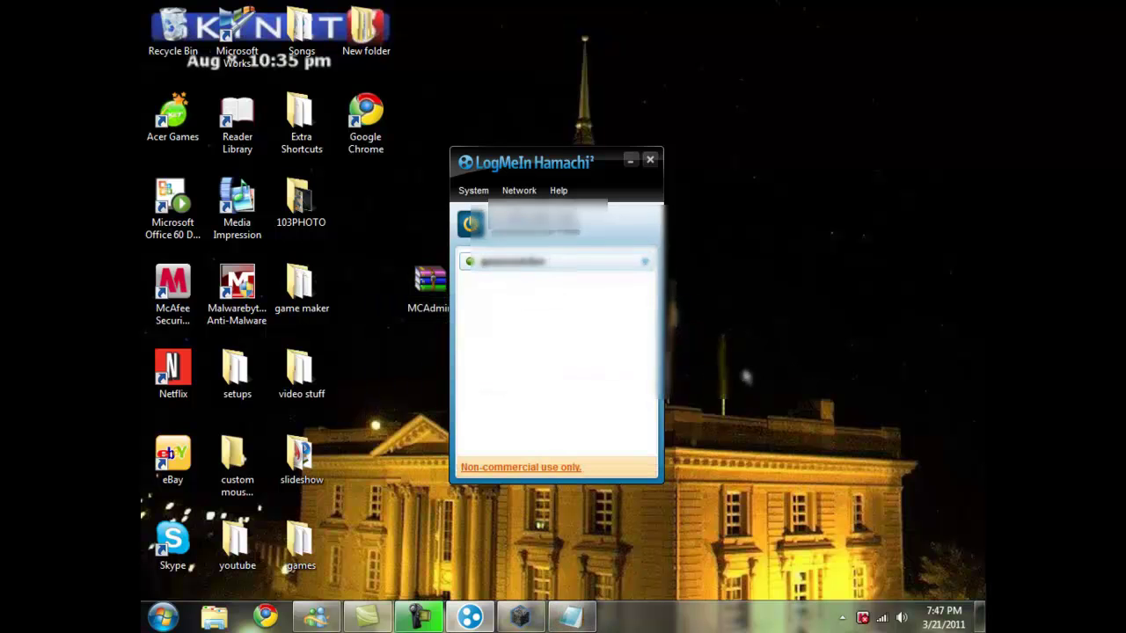
click(743, 374)
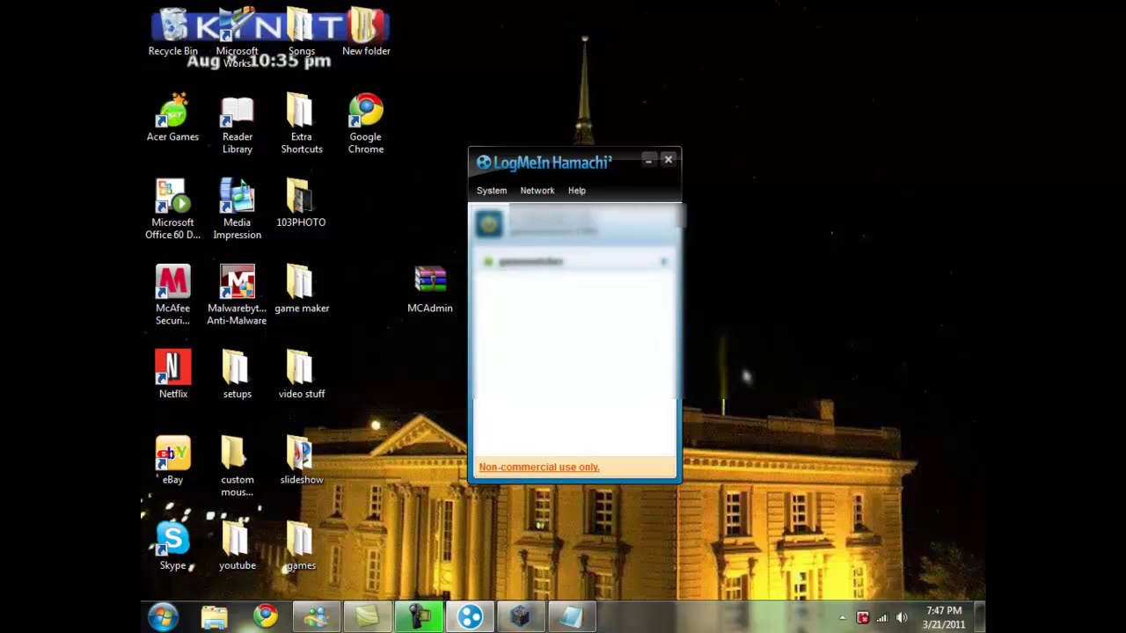
click(743, 371)
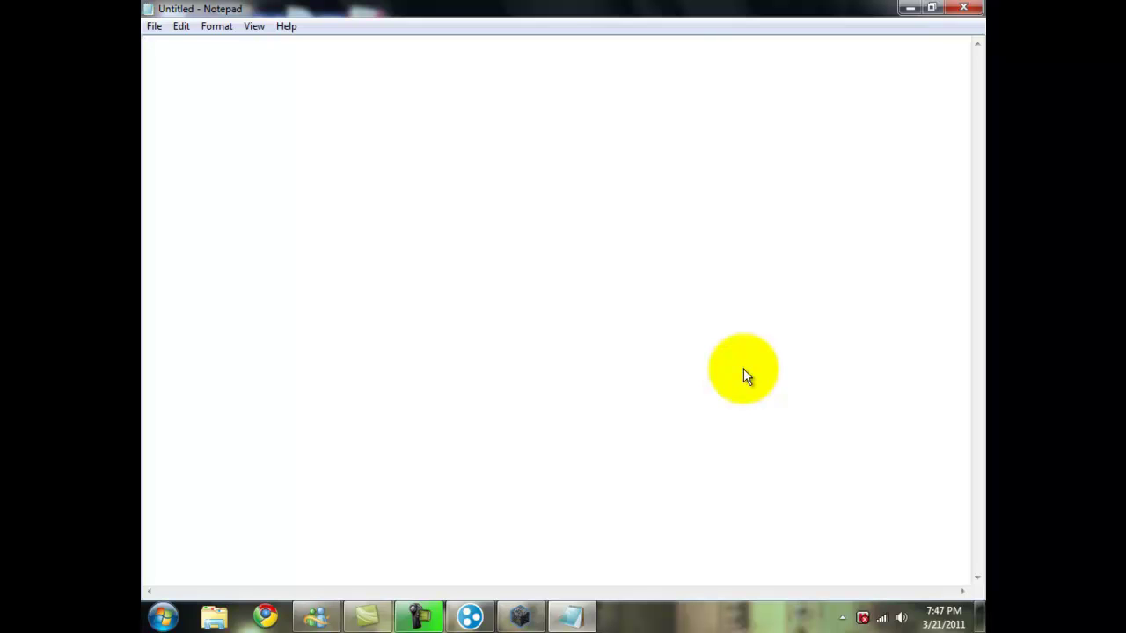
Step: Note 'name - gamewatcher', the network password, and a minecraft line with the pasted Hamachi IP
text(name)
text( - gamewat)
text(pass)
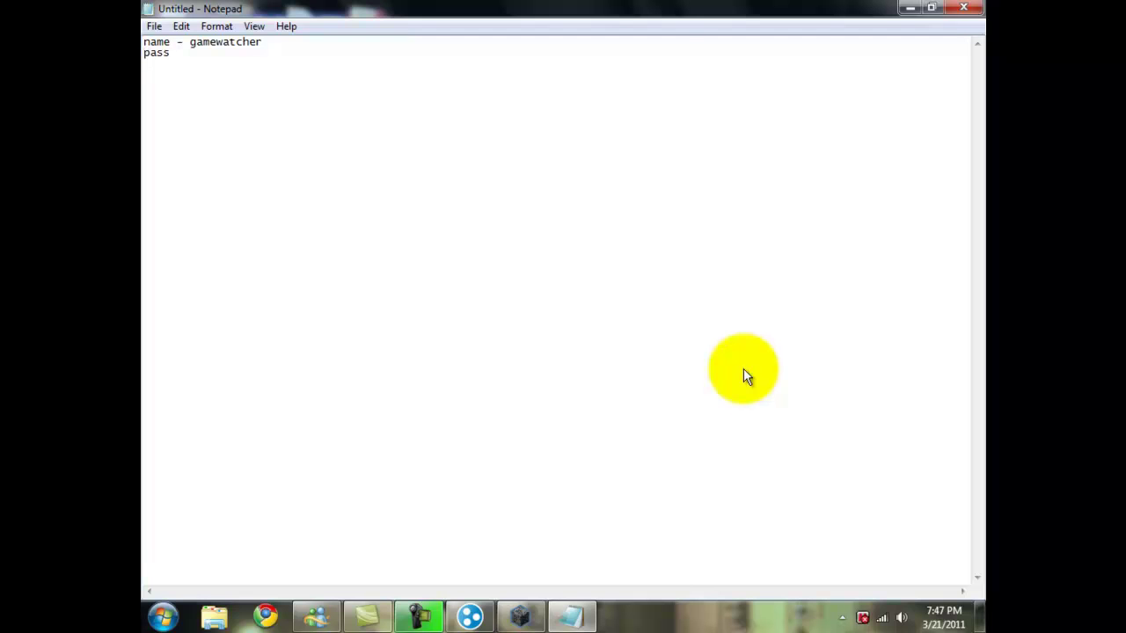
text( - 123)
key(Return)
key(Return)
text(minecraft)
key(ctrl+v)
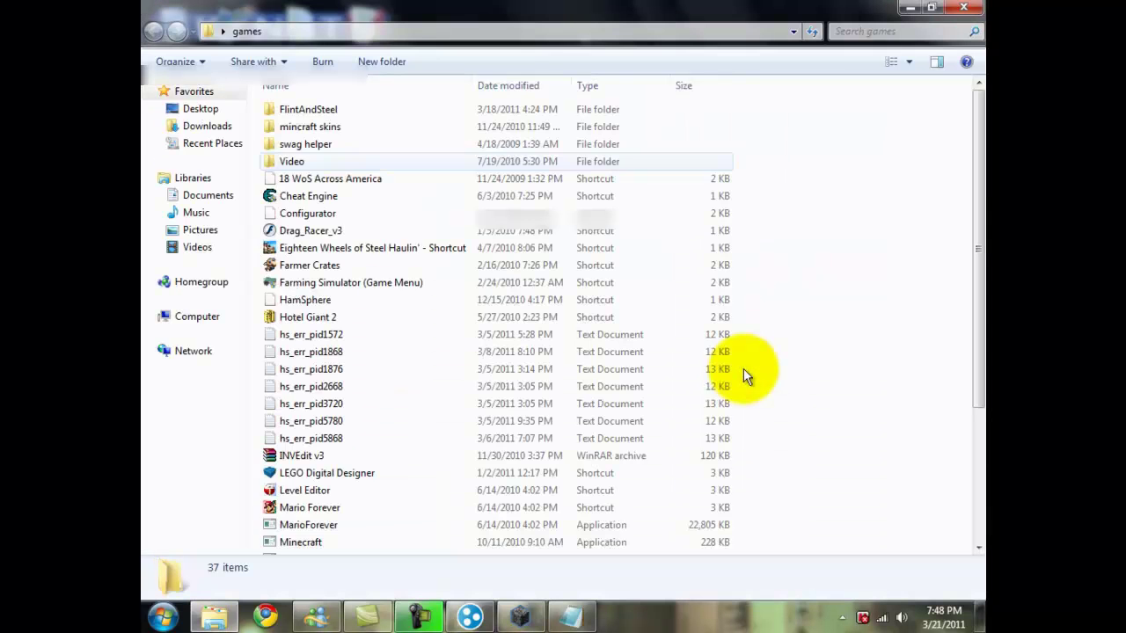
Step: Run Minecraft from the games folder to bring up the launcher login
scroll(743, 375, down, 4)
key(Up)
key(Up)
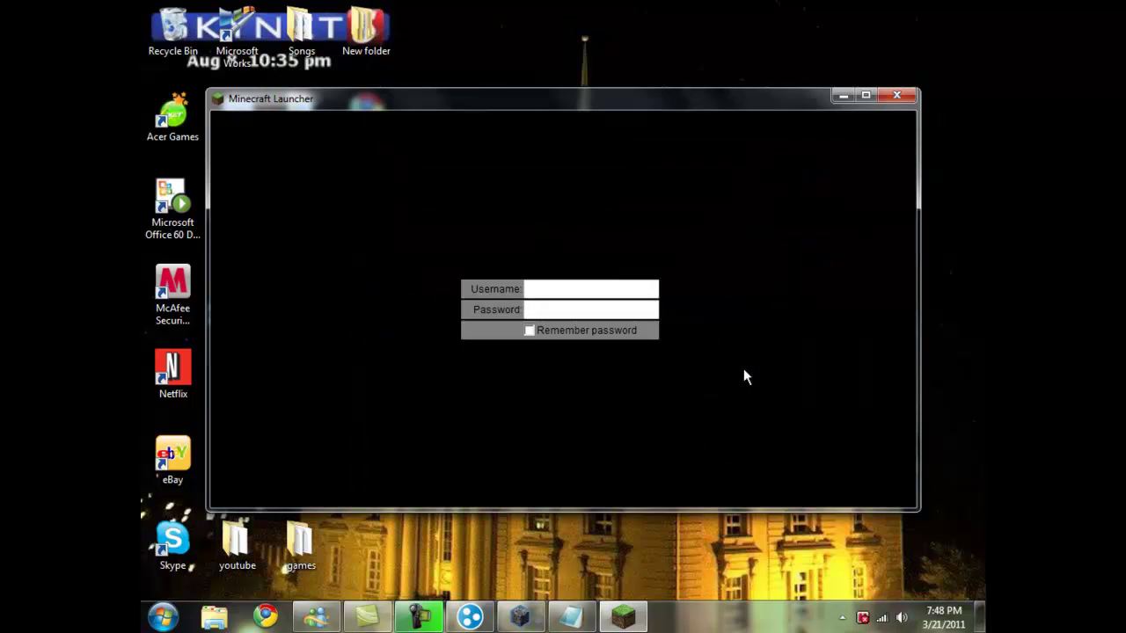
Step: Log into the Minecraft Beta 1.3_01 launcher and go to the Multiplayer connection screen
key(space)
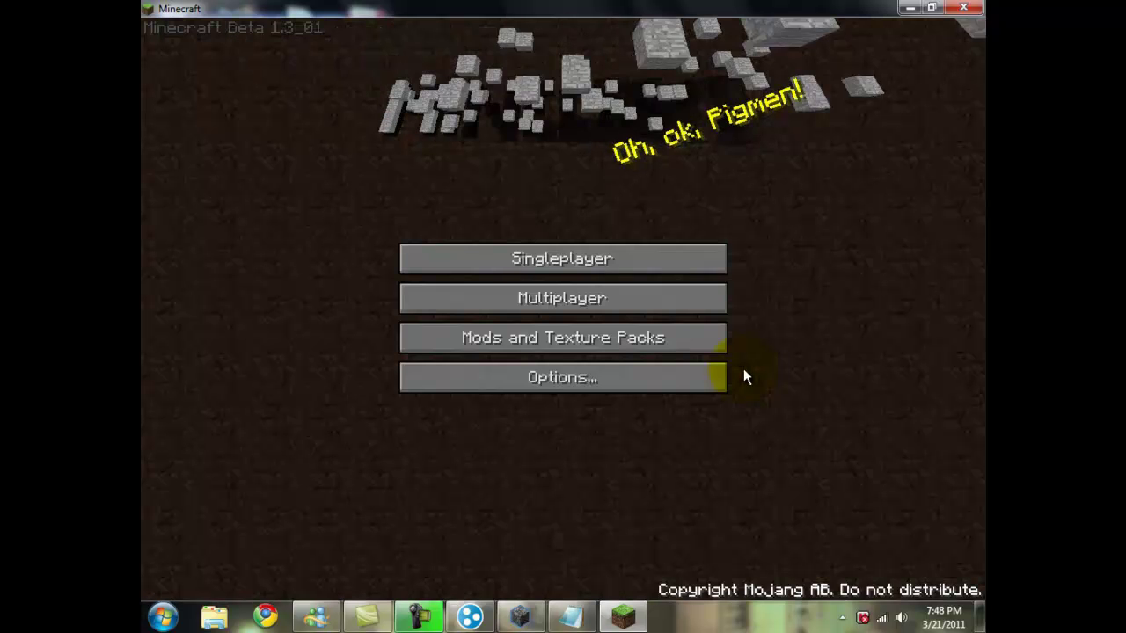
click(563, 297)
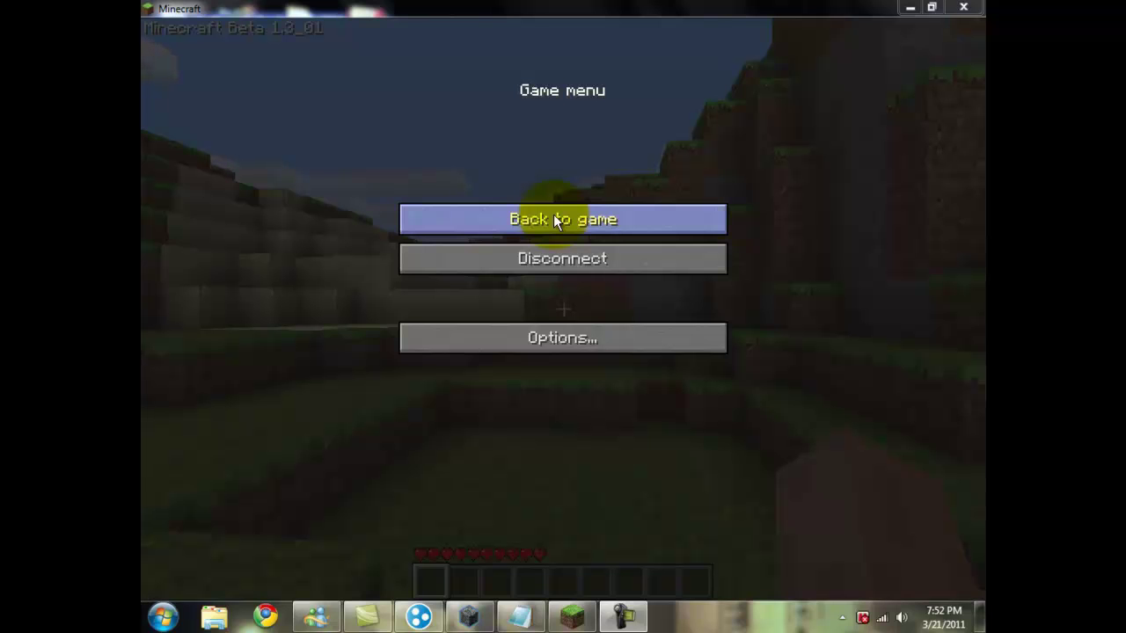
Step: Resume play and walk up the grass ledge and across the flower field
click(522, 222)
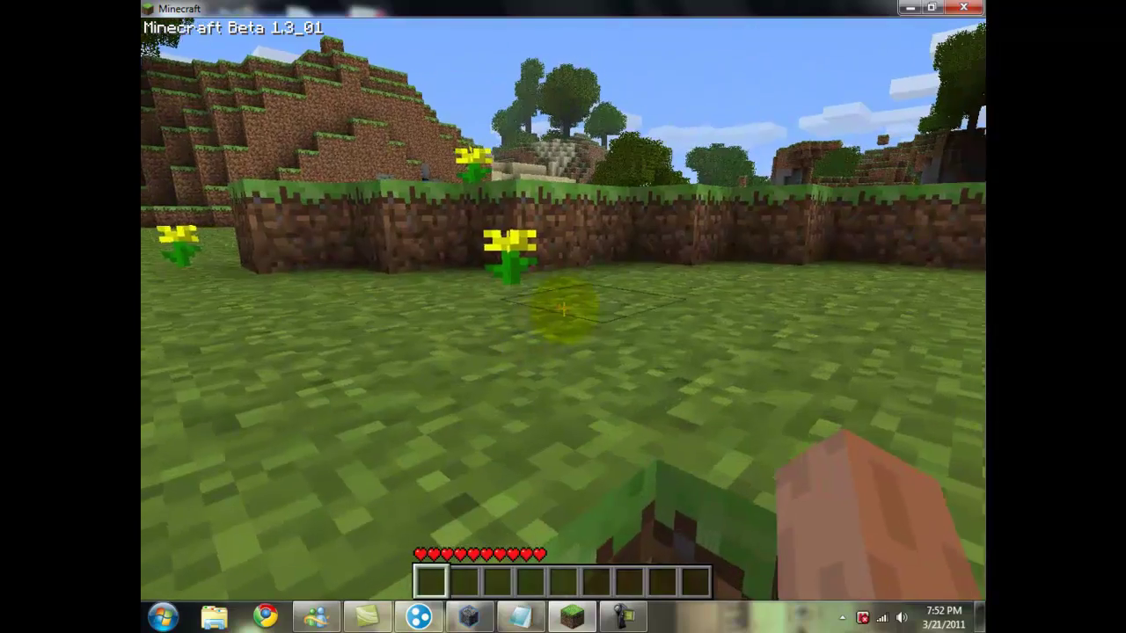
key(w)
key(space)
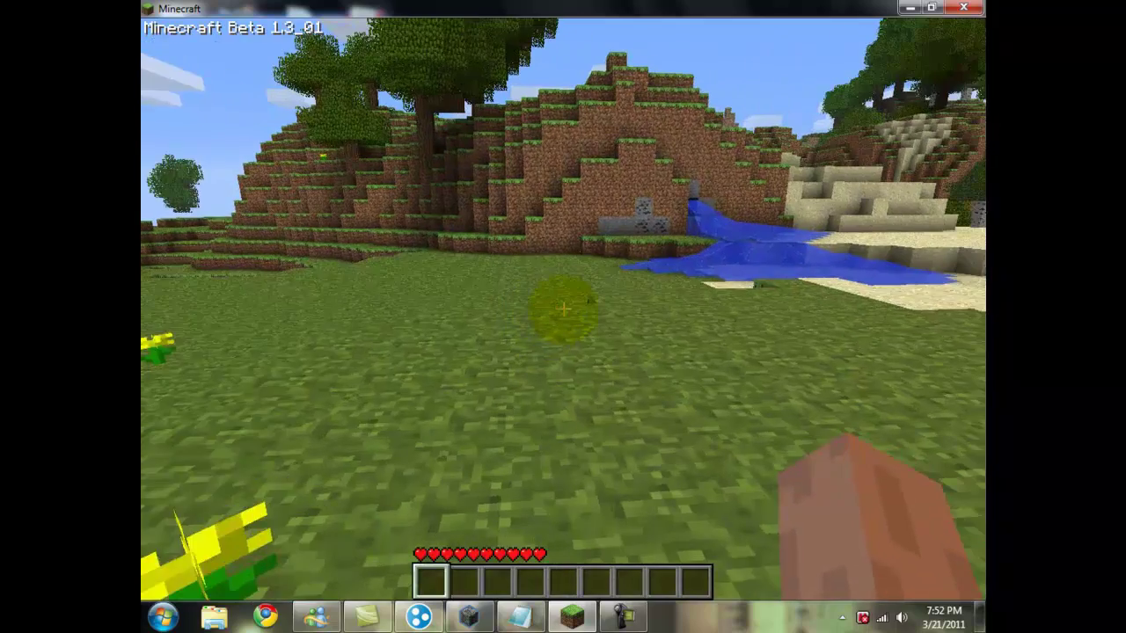
key(w)
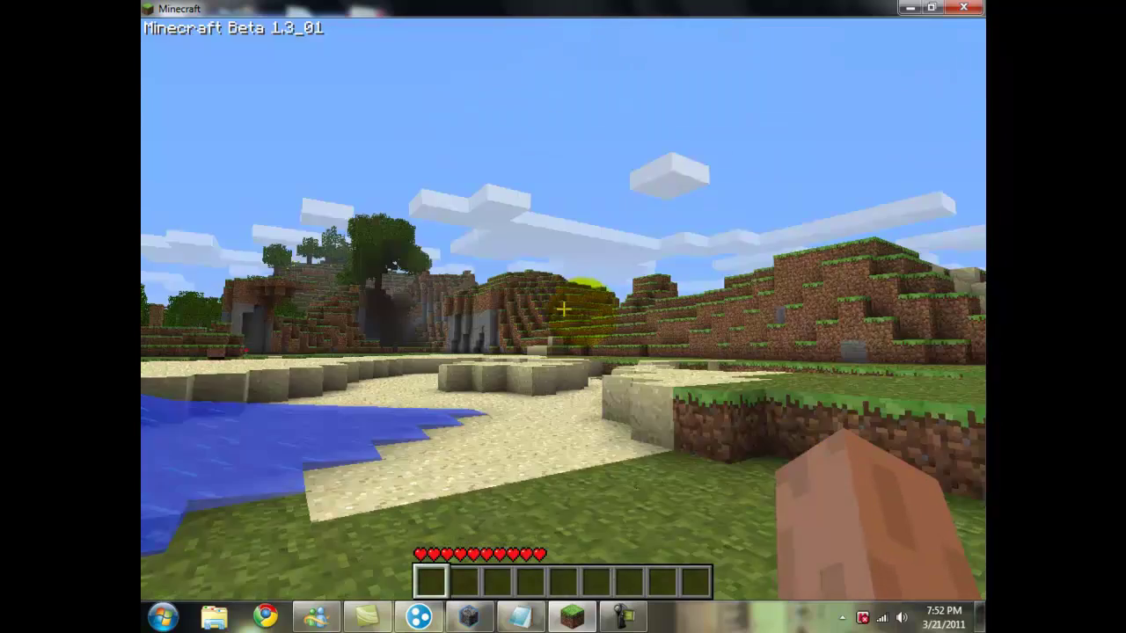
key(w)
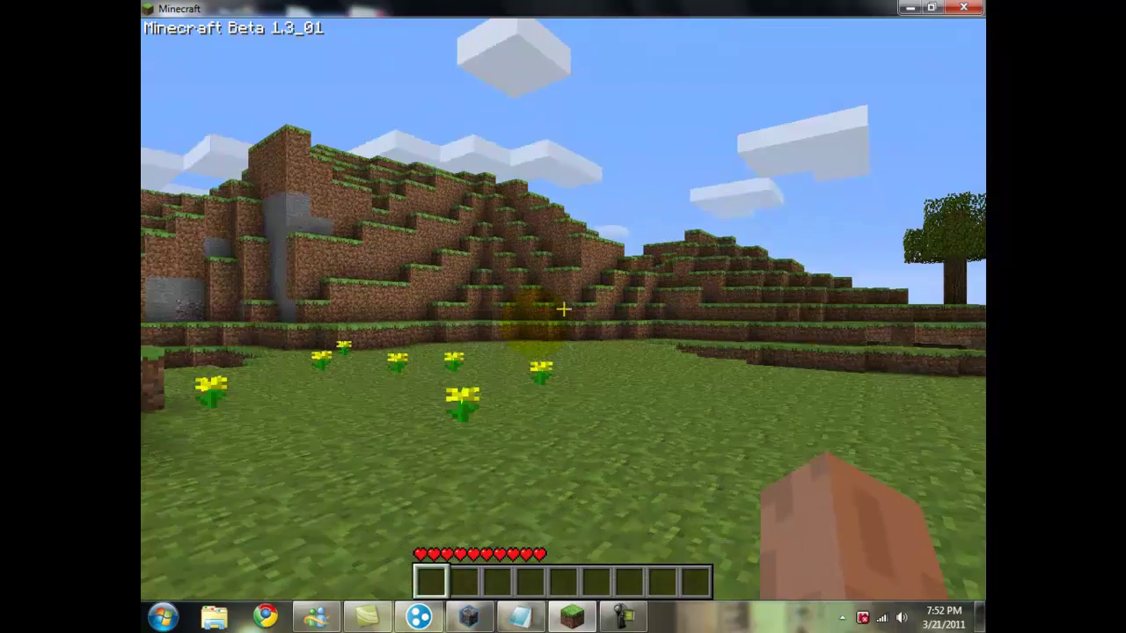
key(w)
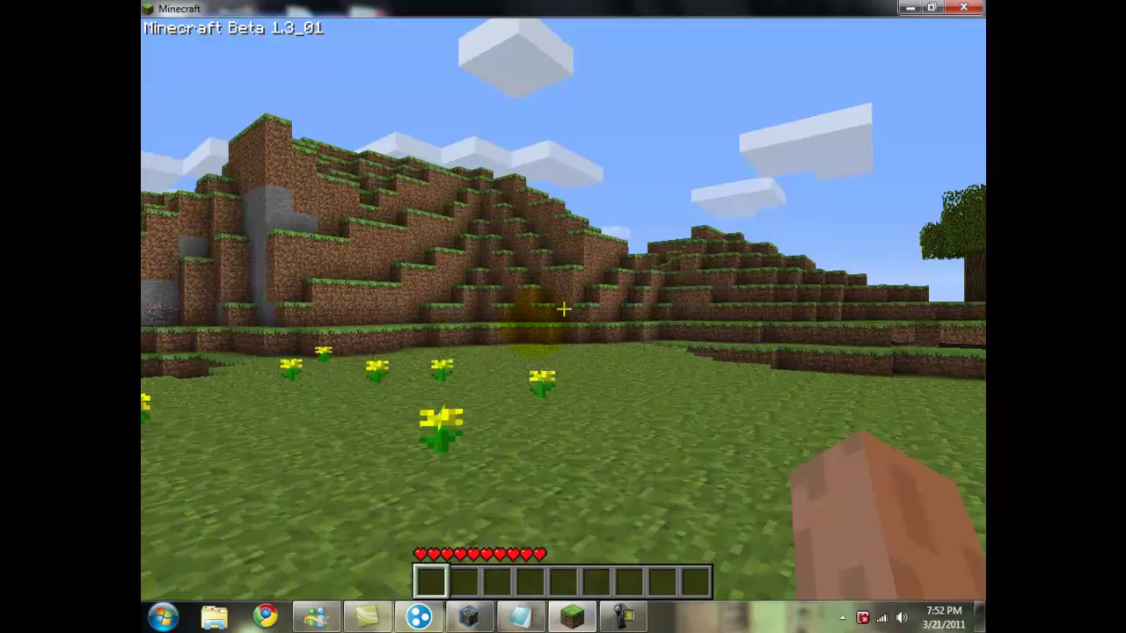
key(w)
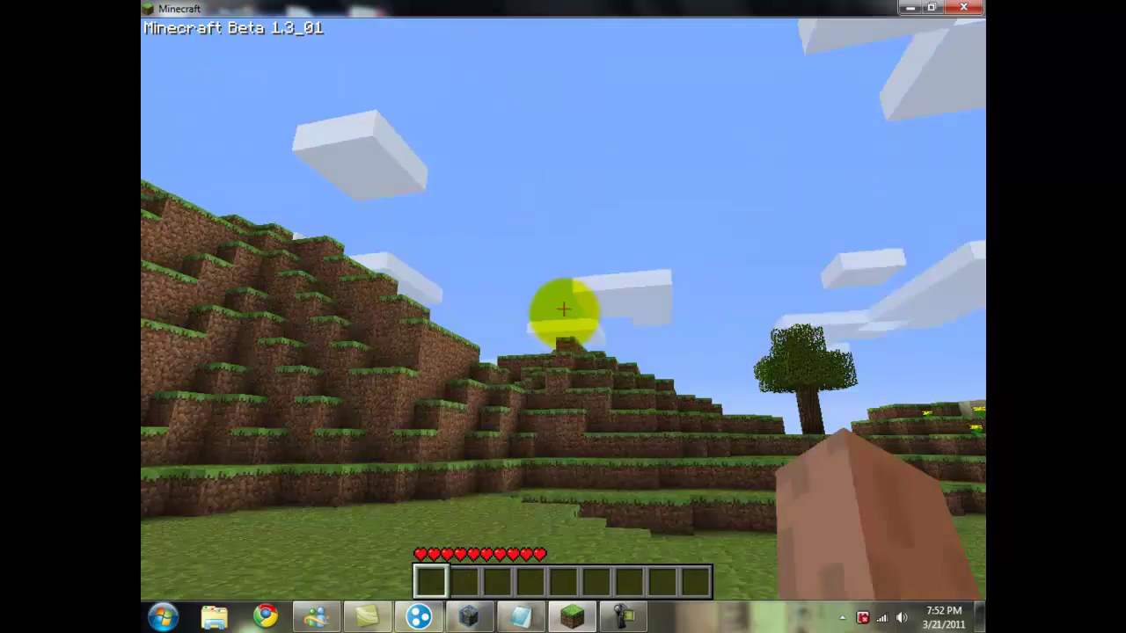
Step: Keep walking through the grassy hills toward the tree and terraced dirt hill
key(w)
key(w)
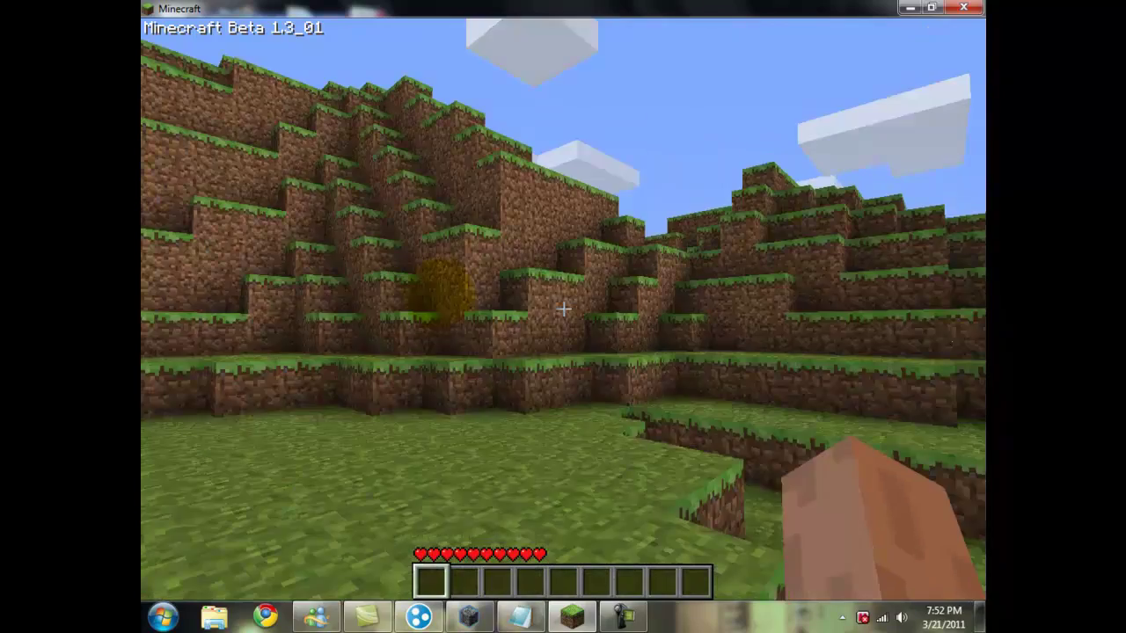
key(w)
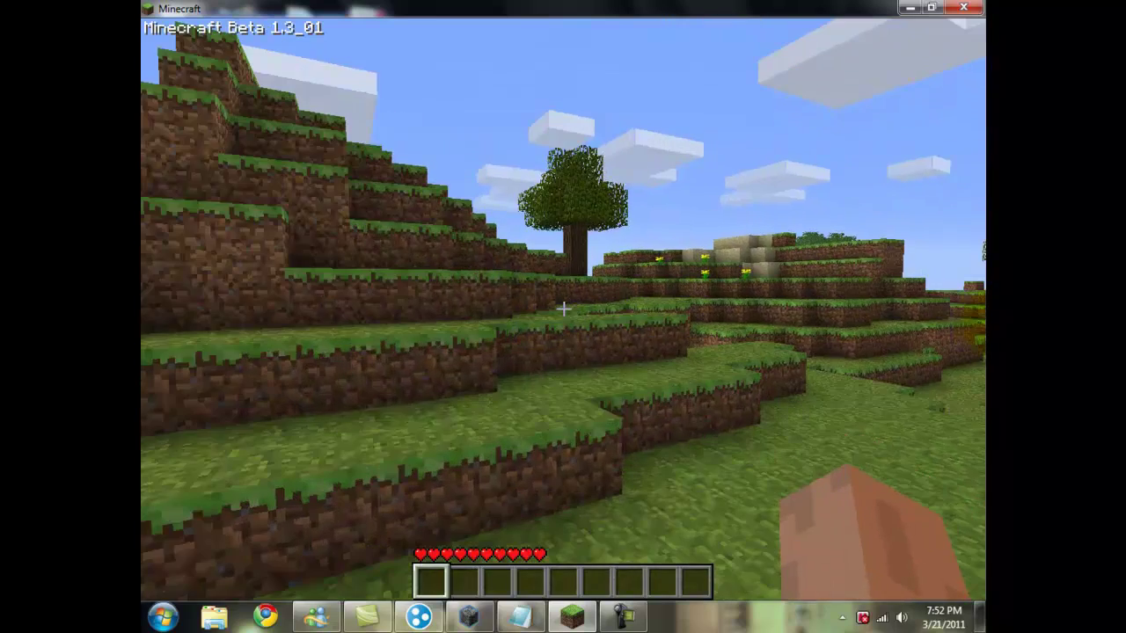
key(w)
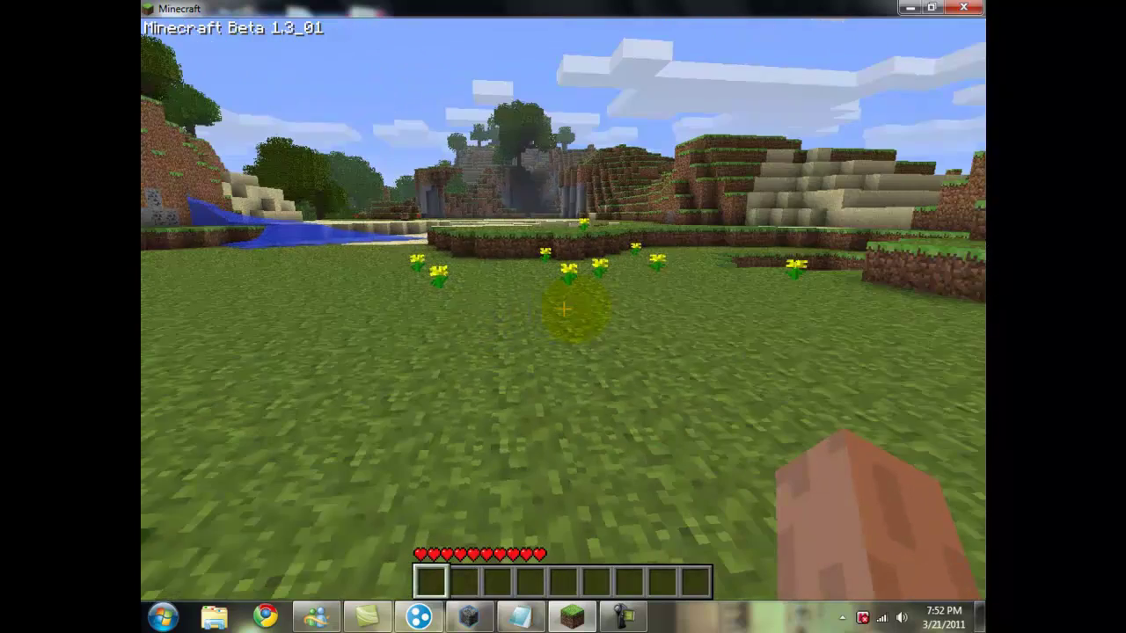
key(w)
key(w)
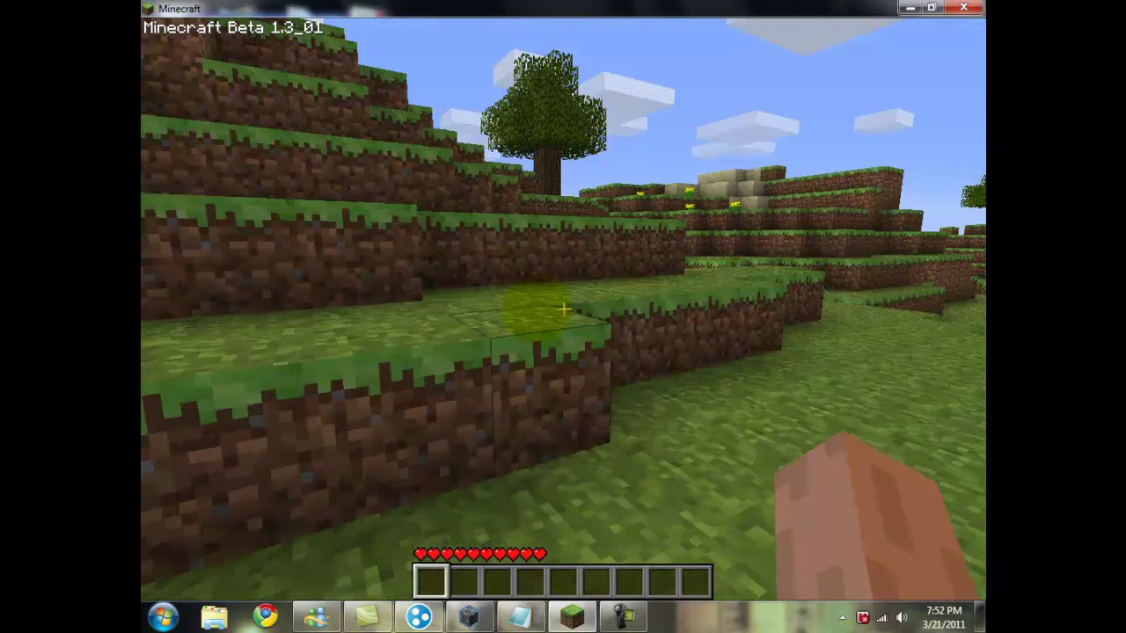
key(w)
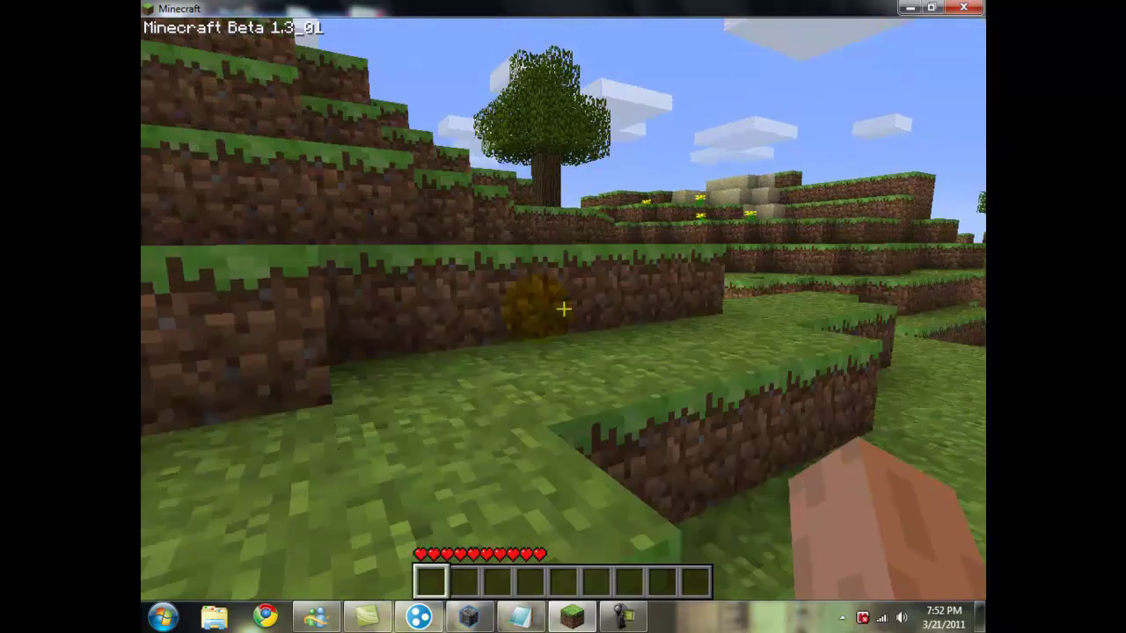
key(w)
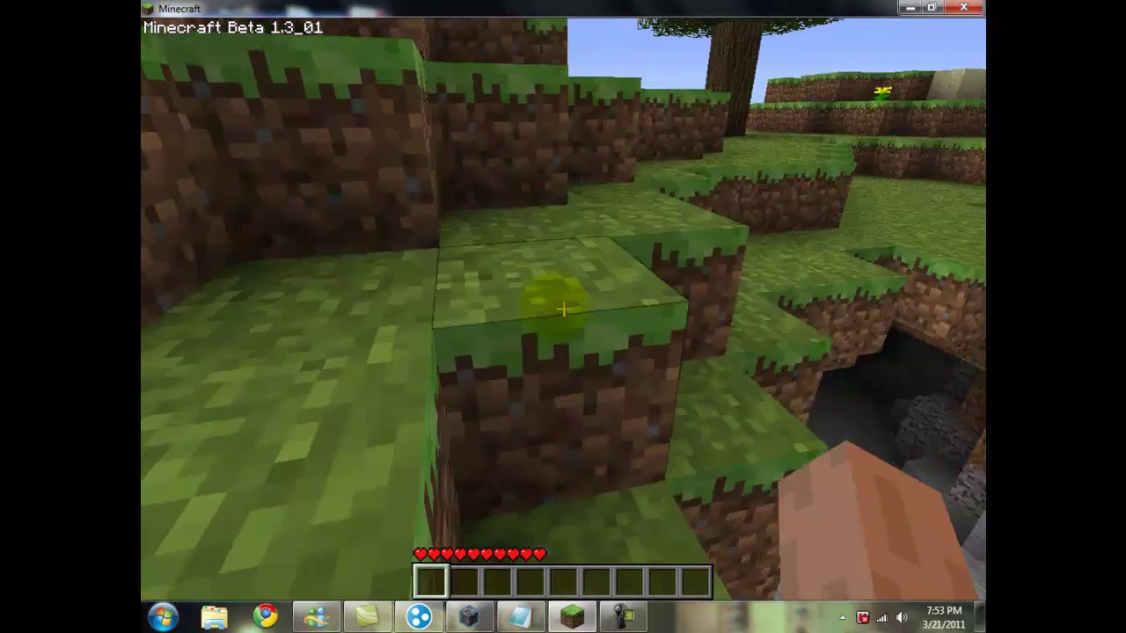
Step: Walk across the terraces to the large tree and start mining its trunk
key(w)
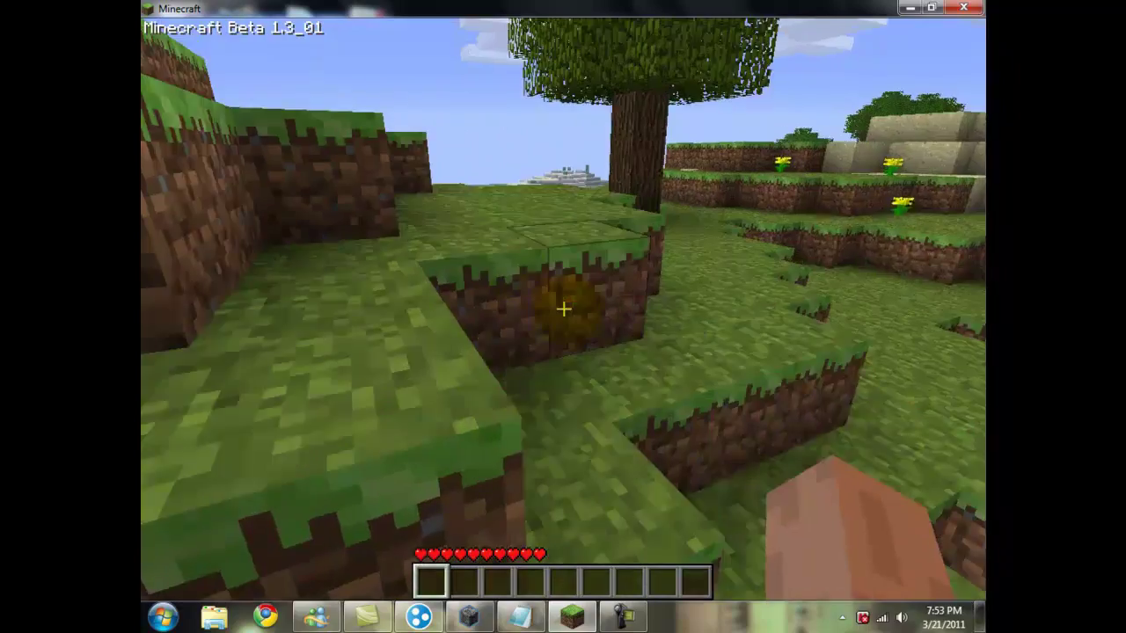
key(w)
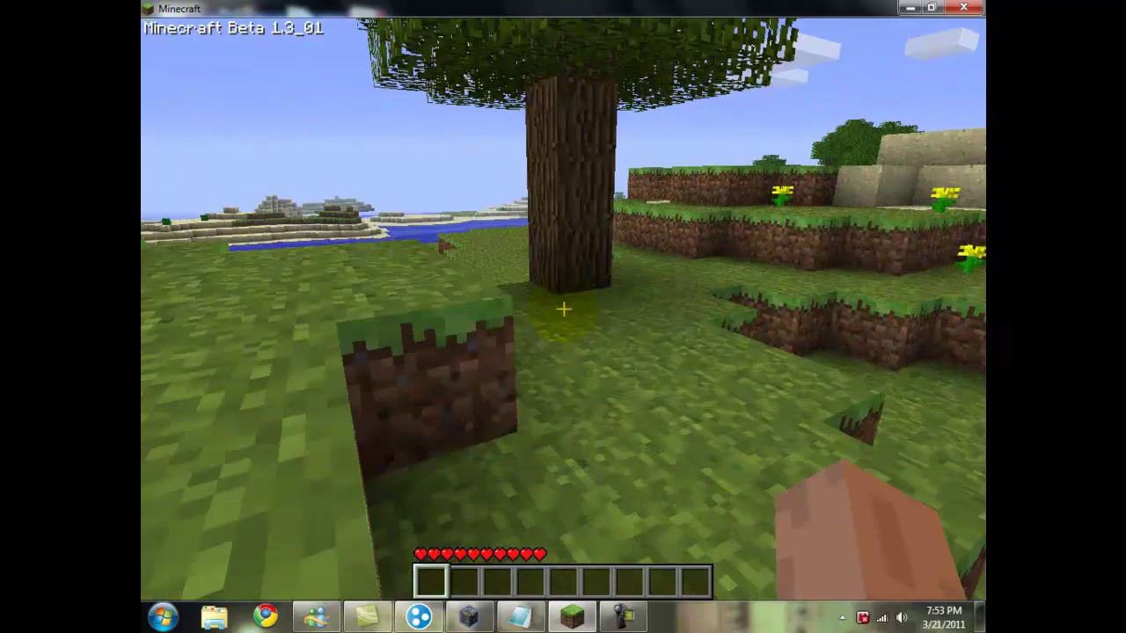
key(w)
click(563, 308)
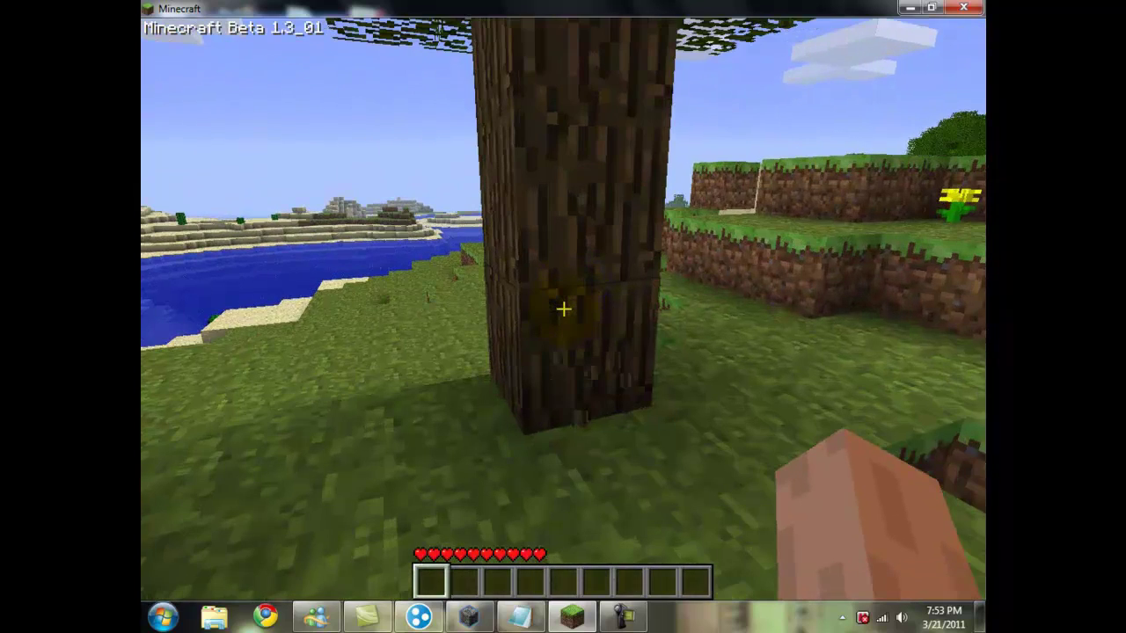
drag(563, 308, 562, 308)
key(w)
key(s)
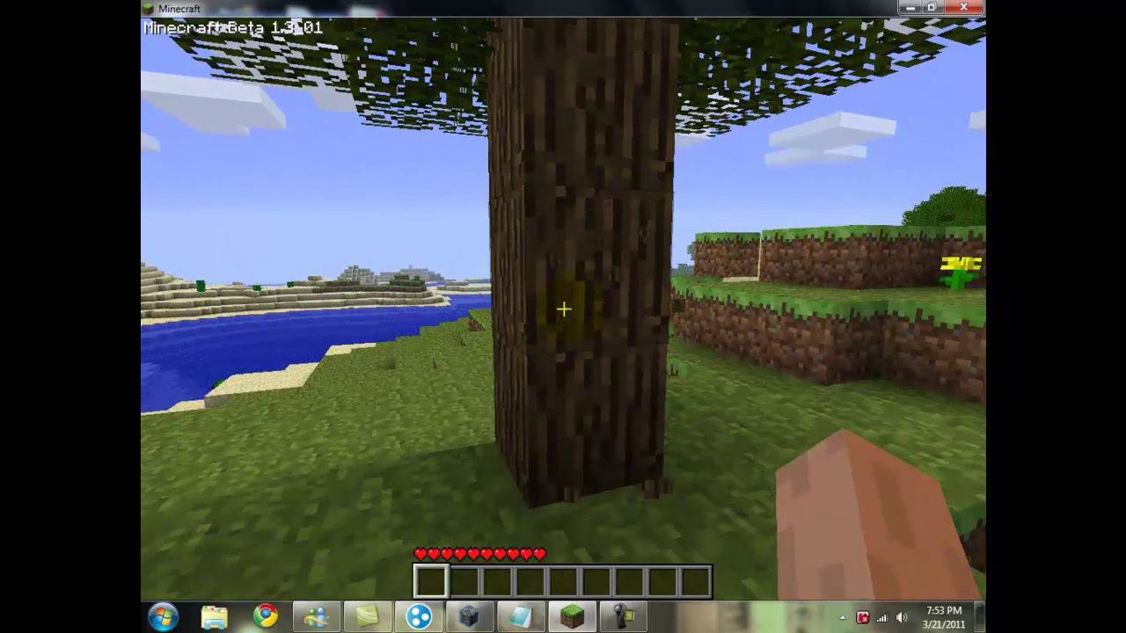
Step: Mine logs from the trunk and stump, then place two log blocks side by side on the grass
drag(563, 308, 563, 308)
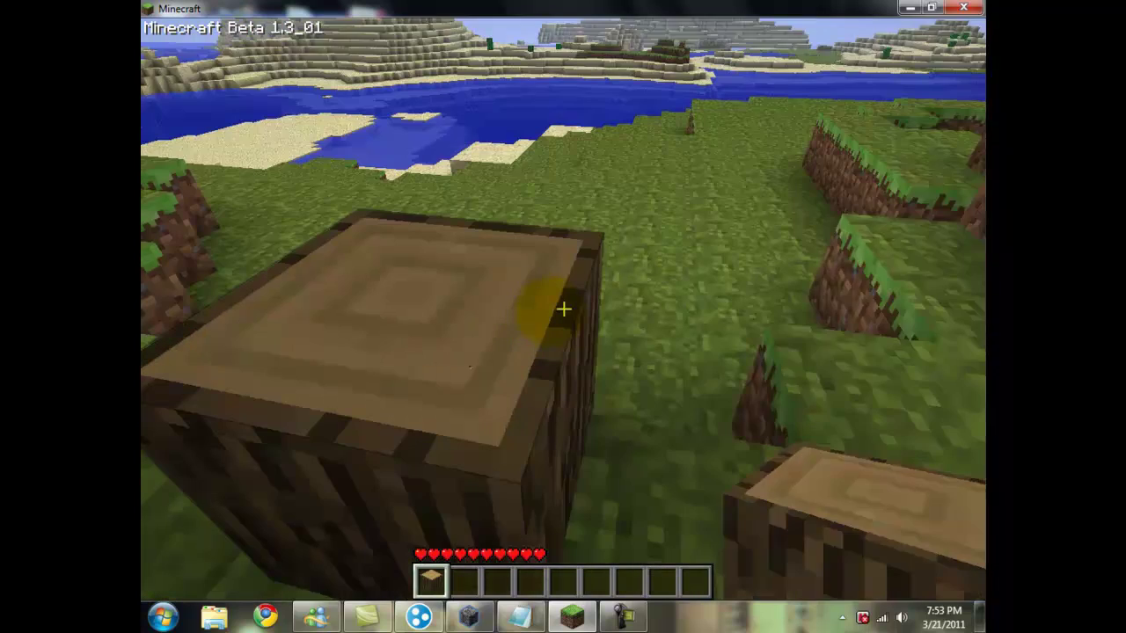
drag(563, 309, 563, 309)
right_click(563, 308)
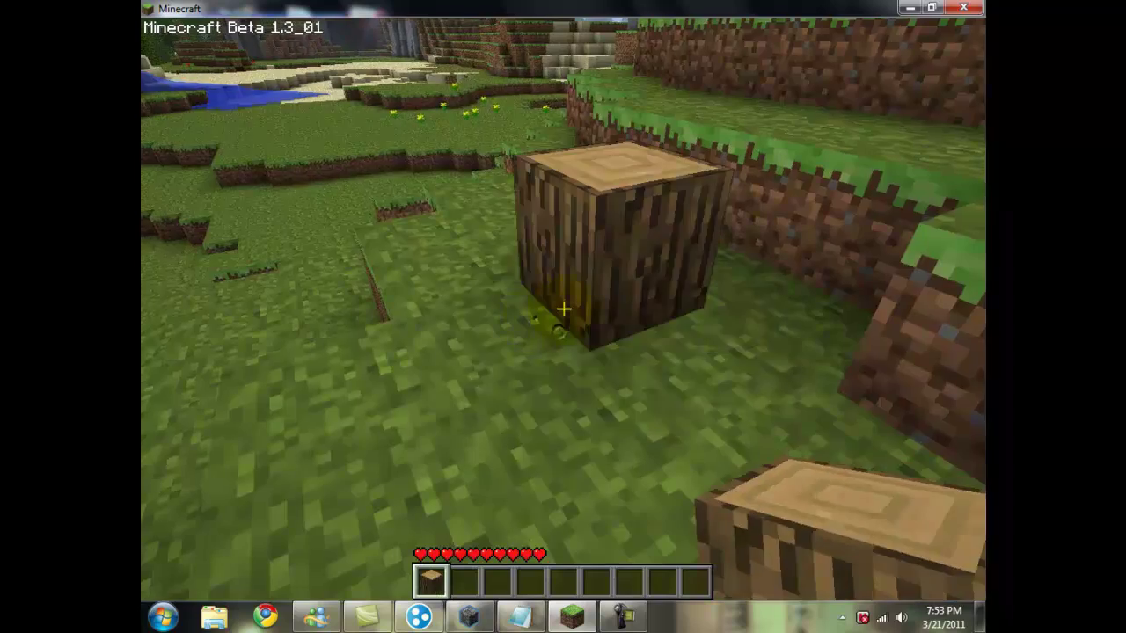
right_click(563, 308)
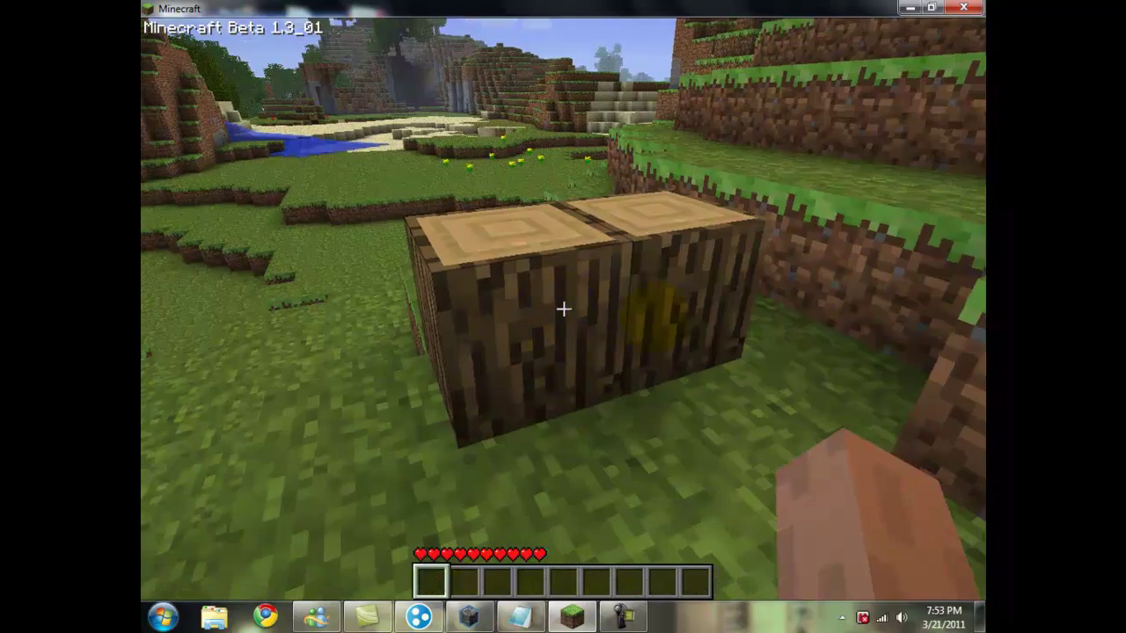